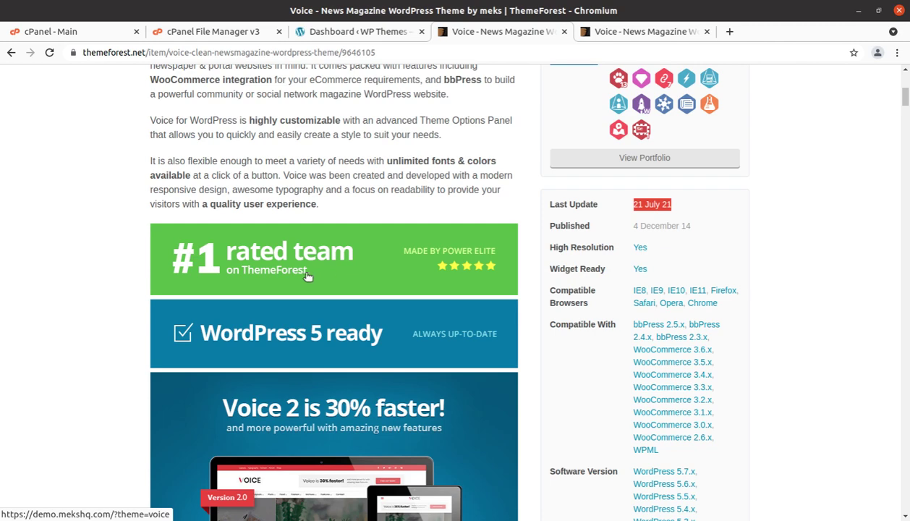
# Step: Review the Voice theme's ThemeForest page, covering its features, compatibility details, theme options, performance and font and colour sections
pyautogui.scroll(-2, 453, 287)
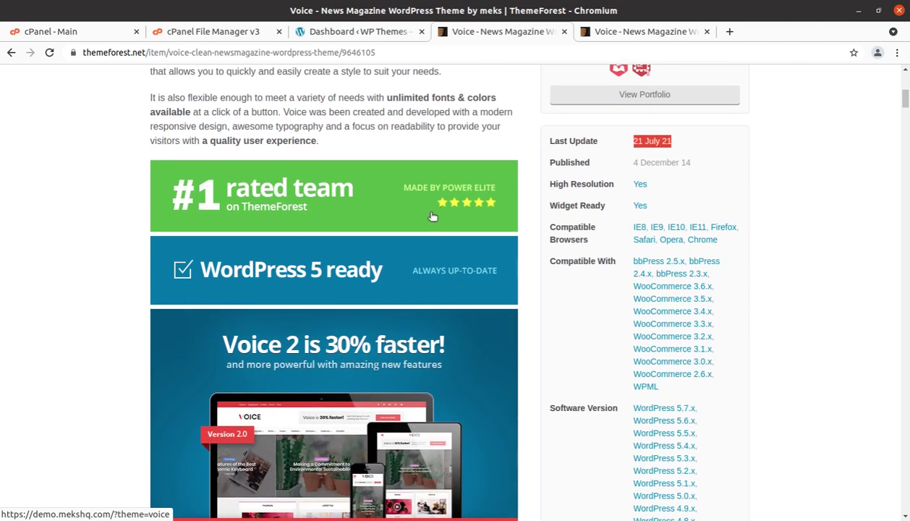
pyautogui.scroll(-3, 346, 296)
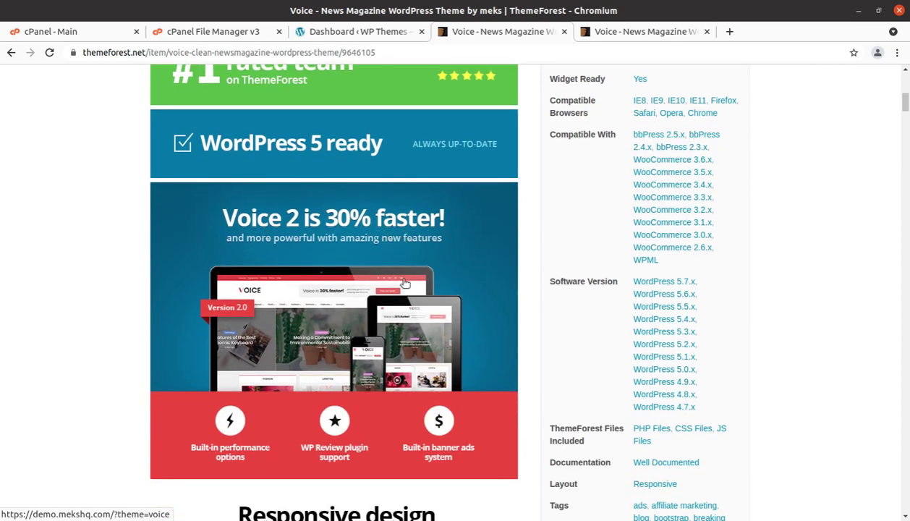
pyautogui.scroll(-7, 340, 304)
pyautogui.scroll(-5, 285, 342)
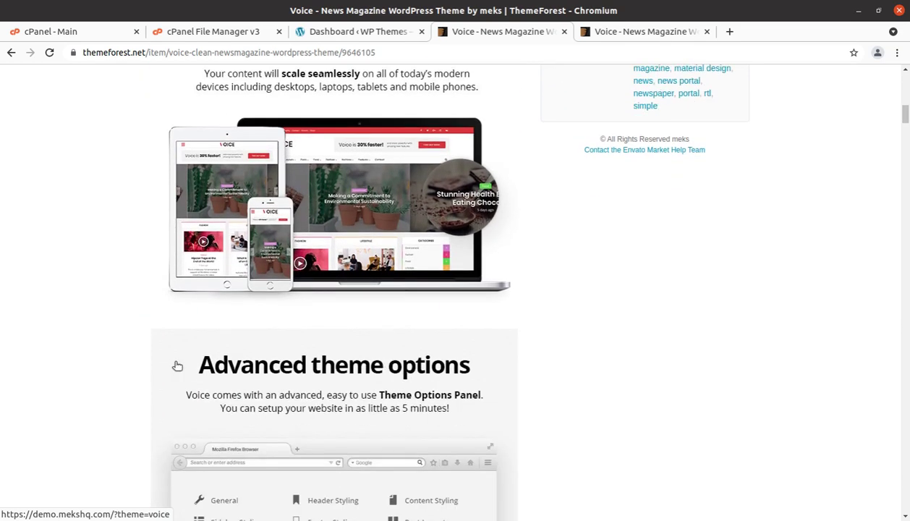
pyautogui.scroll(-7, 523, 370)
pyautogui.scroll(-4, 522, 370)
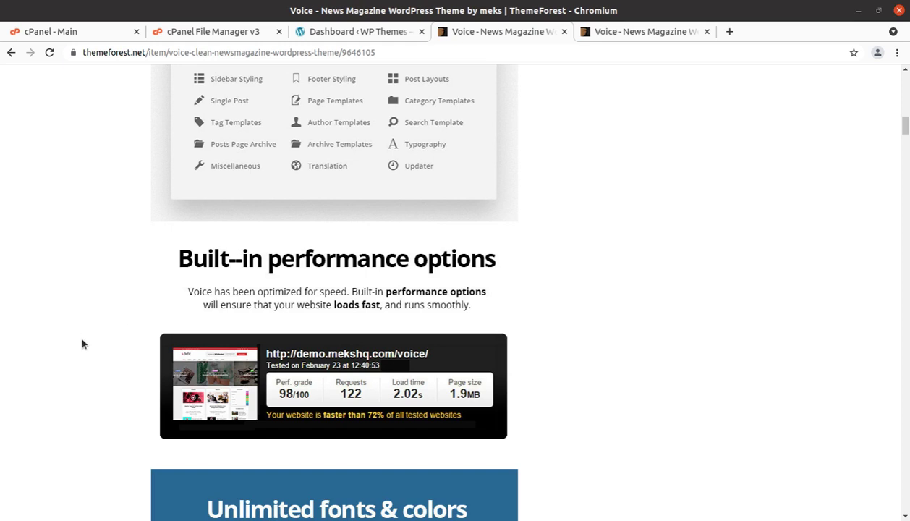
pyautogui.scroll(-2, 82, 344)
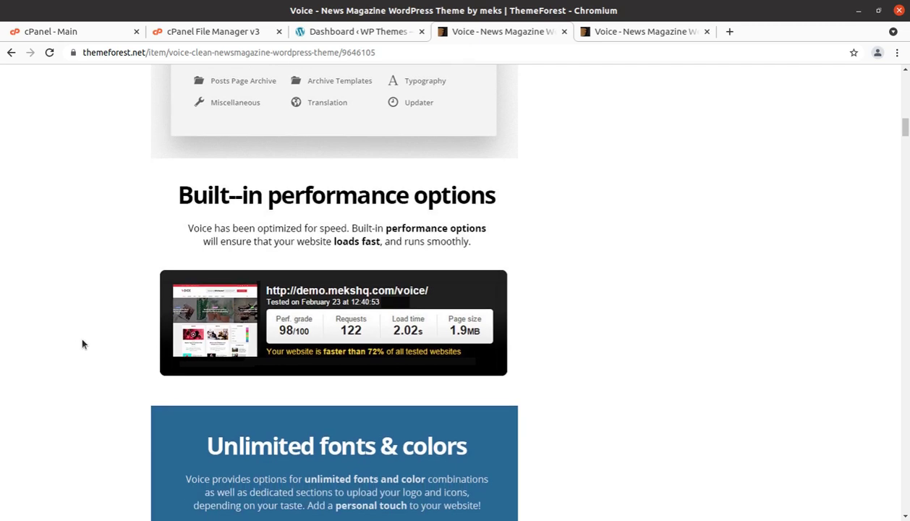
pyautogui.scroll(-1, 82, 320)
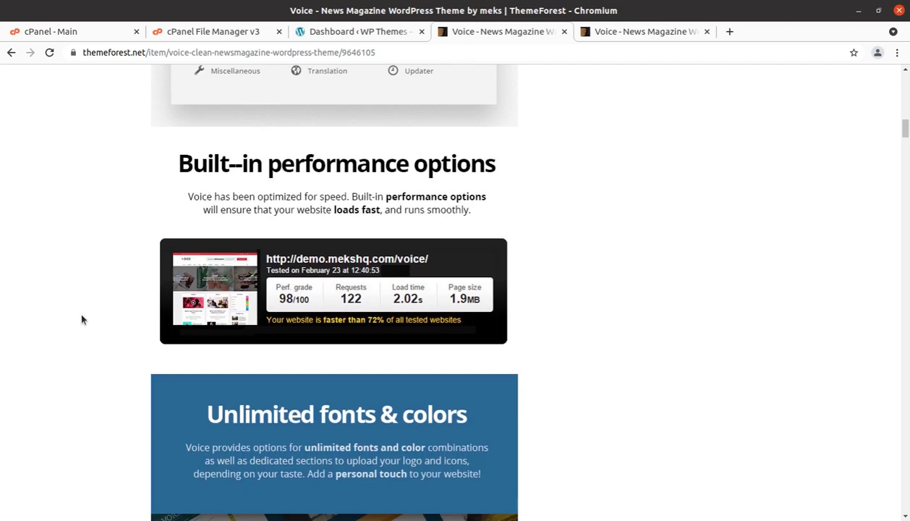
pyautogui.scroll(-8, 568, 333)
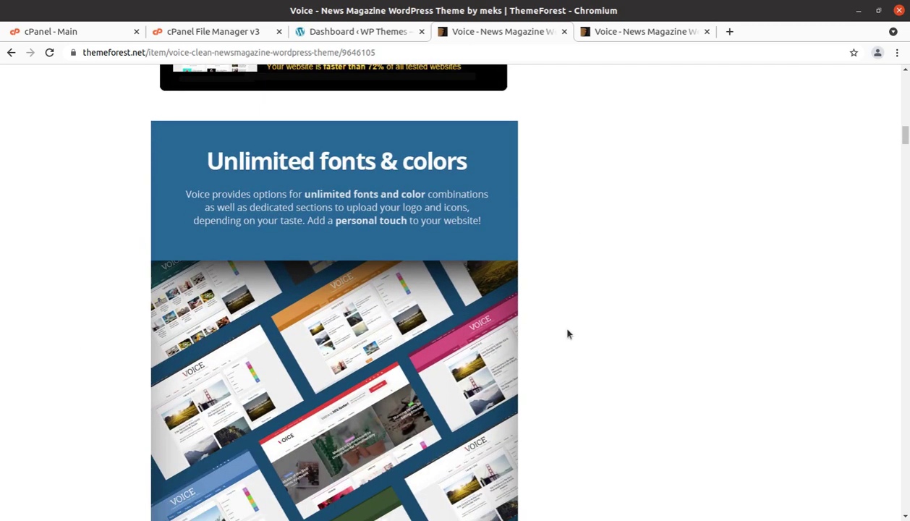
pyautogui.scroll(20, 568, 333)
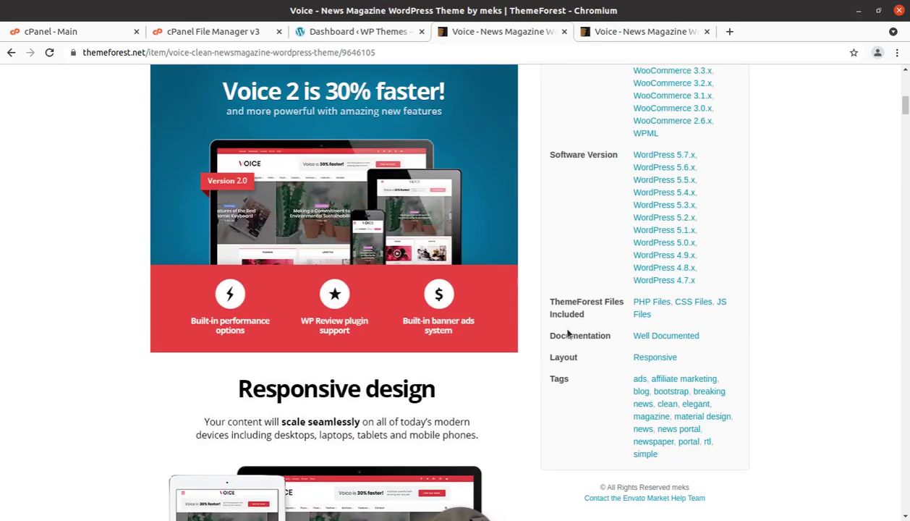
pyautogui.scroll(16, 568, 333)
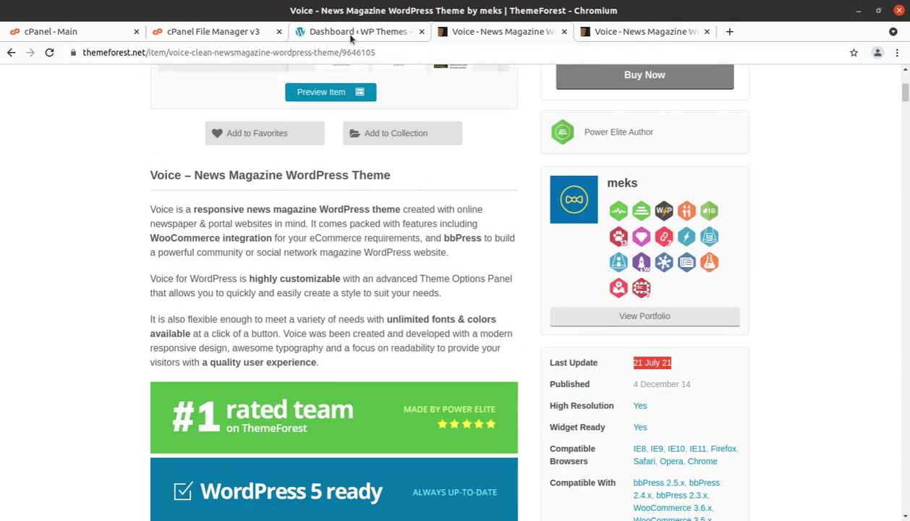
# Step: Switch to the WordPress dashboard and check the installed WordPress version and active theme in At a Glance
pyautogui.click(351, 34)
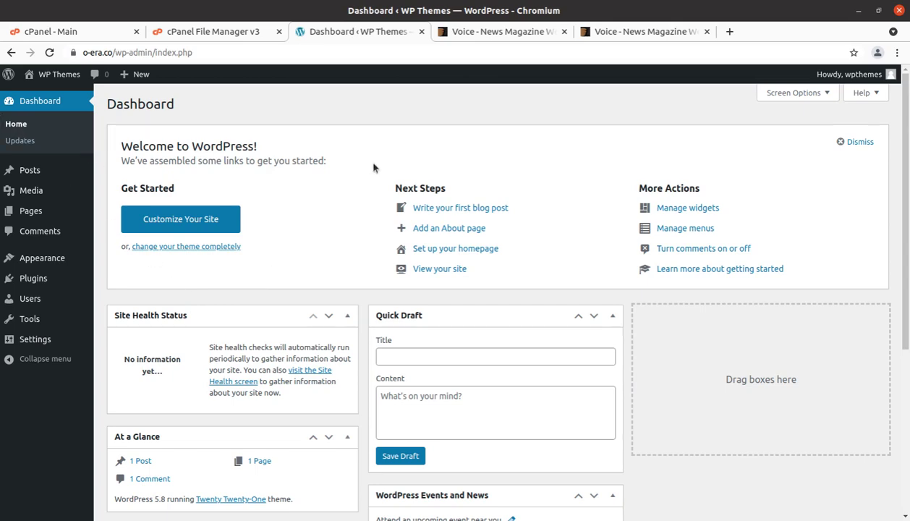
pyautogui.scroll(-2, 122, 320)
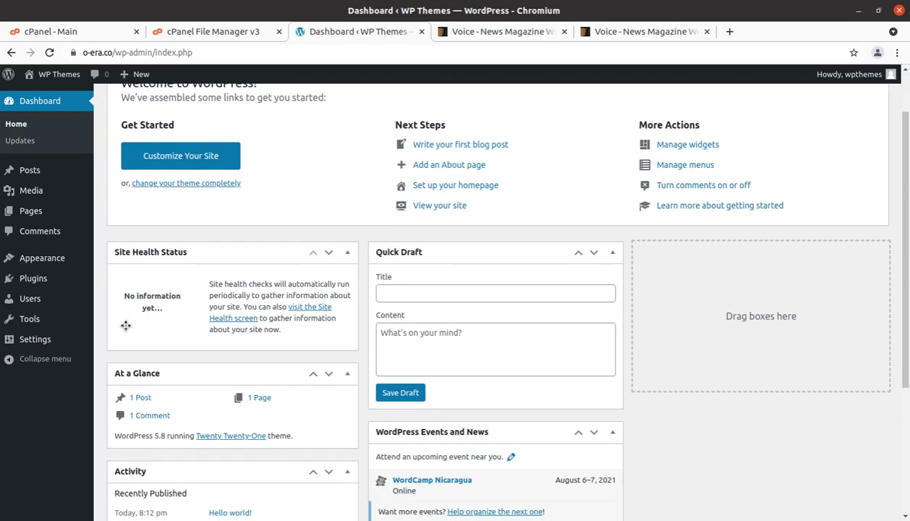
pyautogui.scroll(-2, 156, 365)
pyautogui.moveTo(149, 335); pyautogui.dragTo(182, 336)
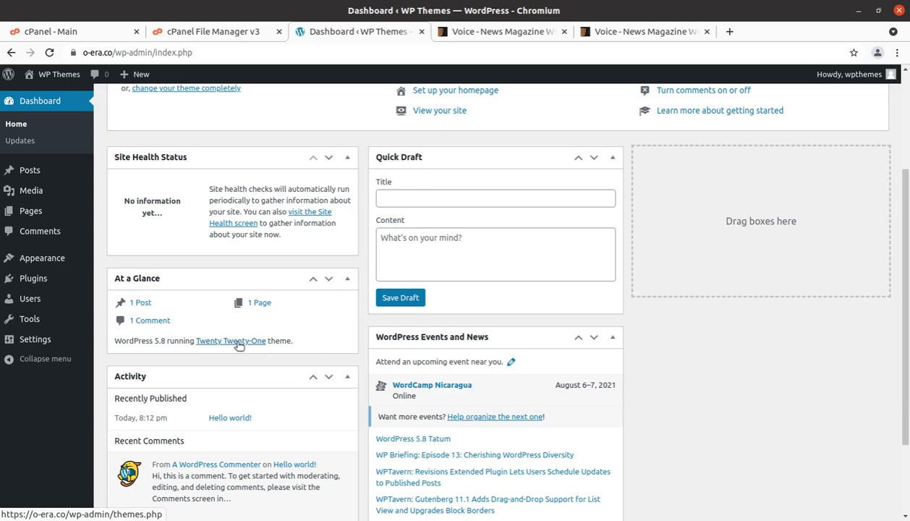
pyautogui.scroll(3, 235, 343)
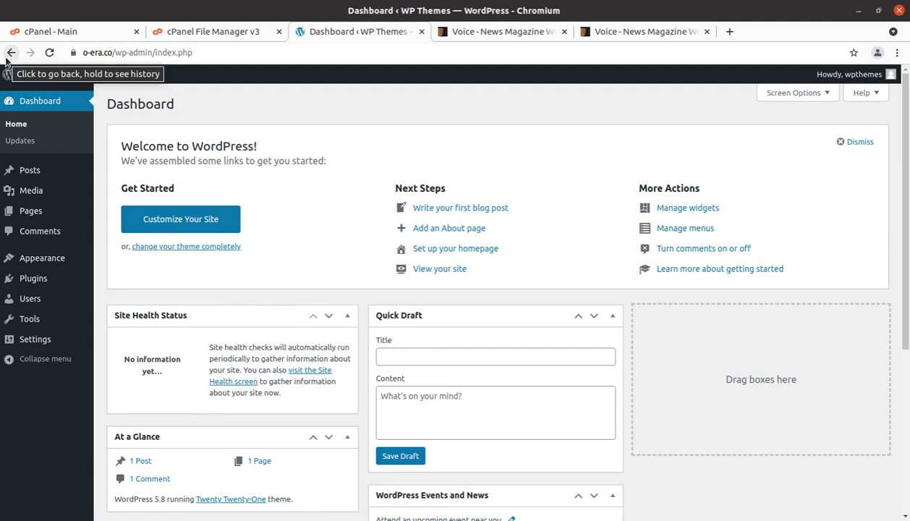
# Step: Switch to the file manager and examine the folders and zip archives in the voice_v2.9.9 package, then minimize its window
pyautogui.hotkey('alt', 'Tab')
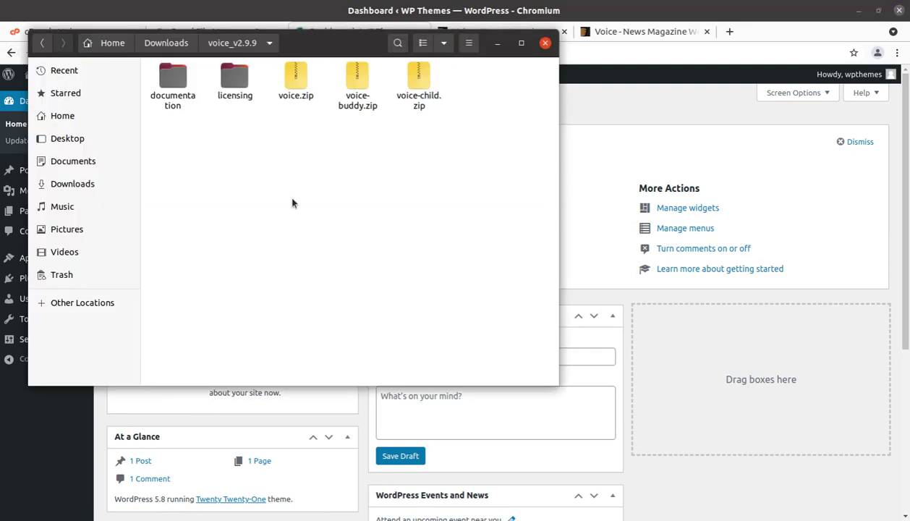
pyautogui.click(172, 81)
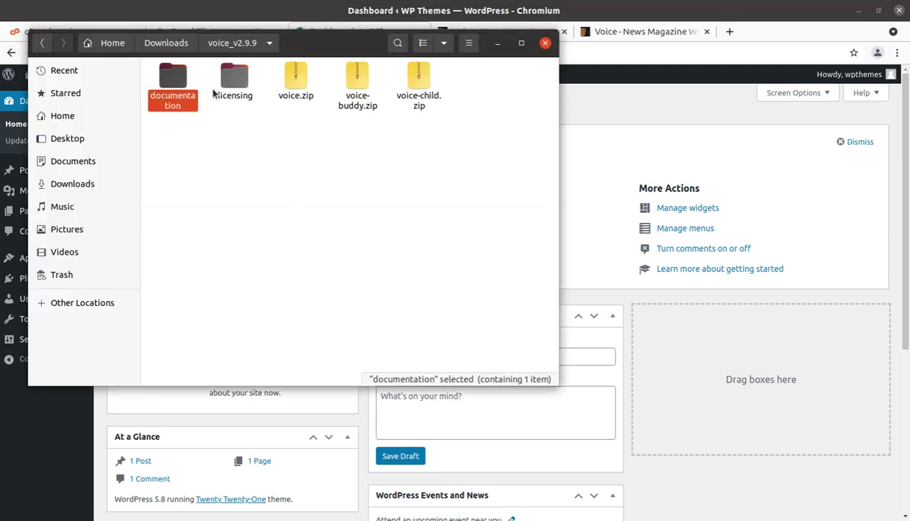
pyautogui.click(230, 85)
pyautogui.click(295, 85)
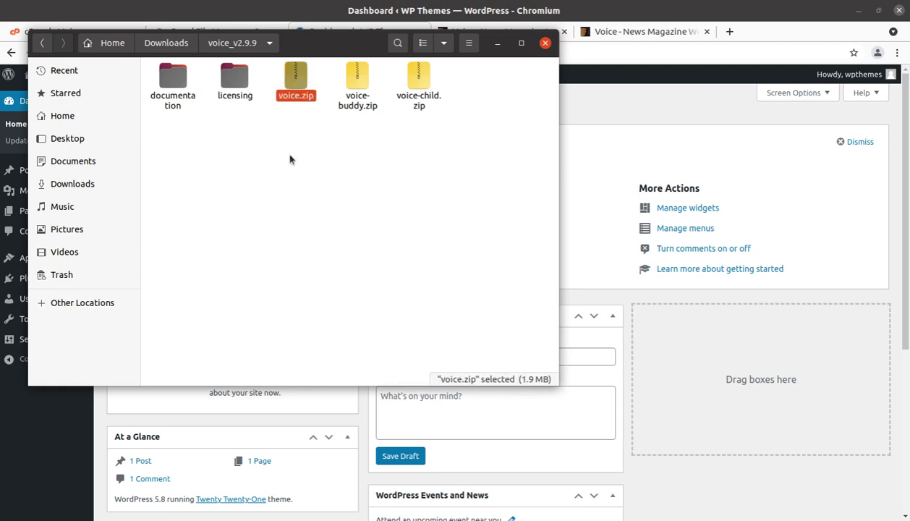
pyautogui.click(418, 79)
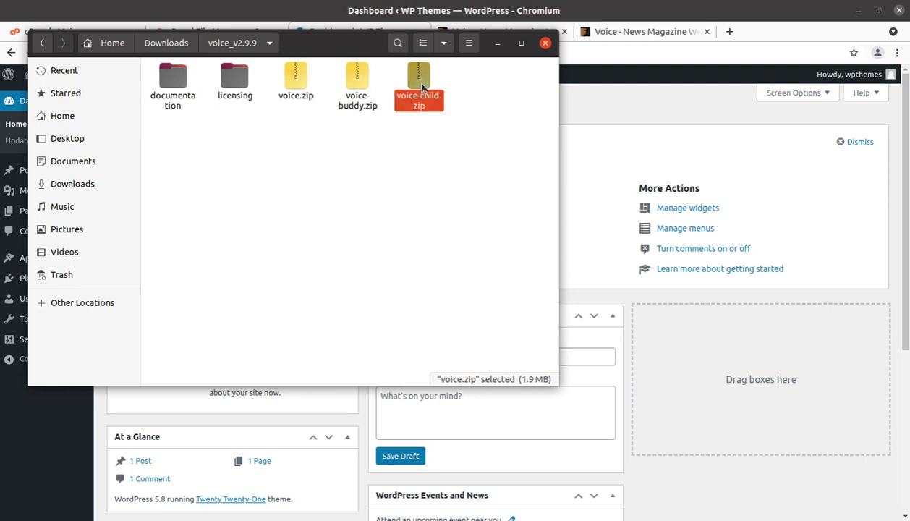
pyautogui.click(358, 84)
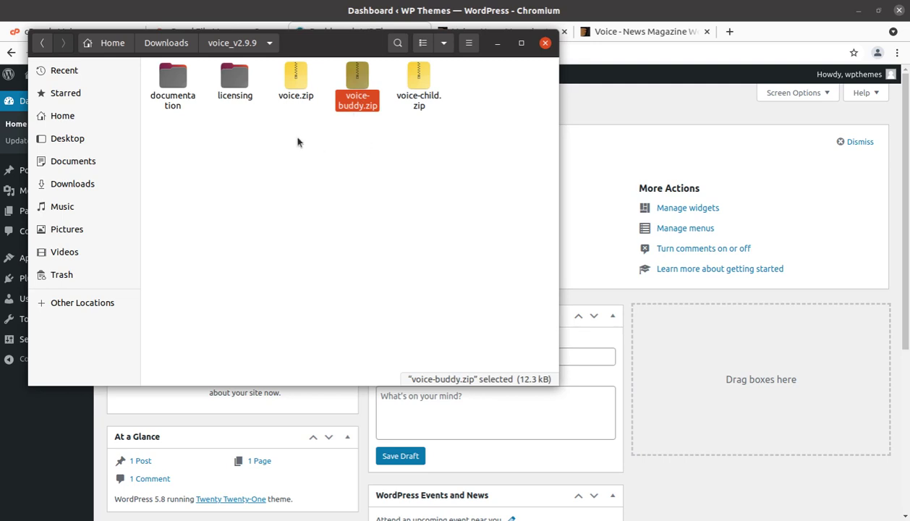
pyautogui.click(298, 87)
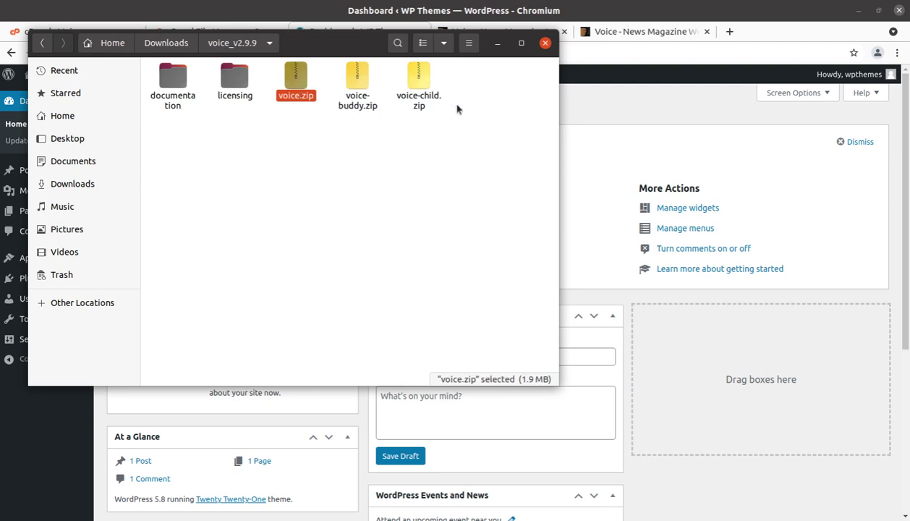
pyautogui.click(498, 45)
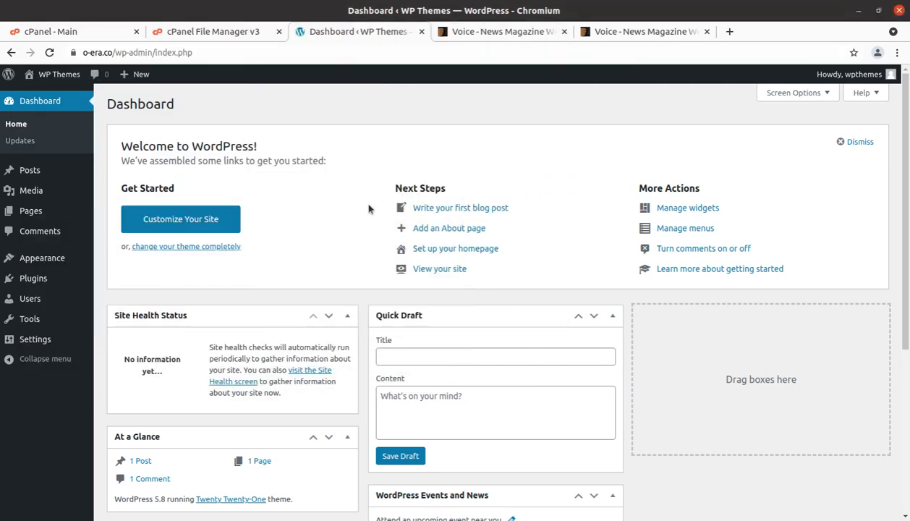
# Step: Open the form for uploading a new theme in .zip format to the WordPress site
pyautogui.moveTo(58, 258)
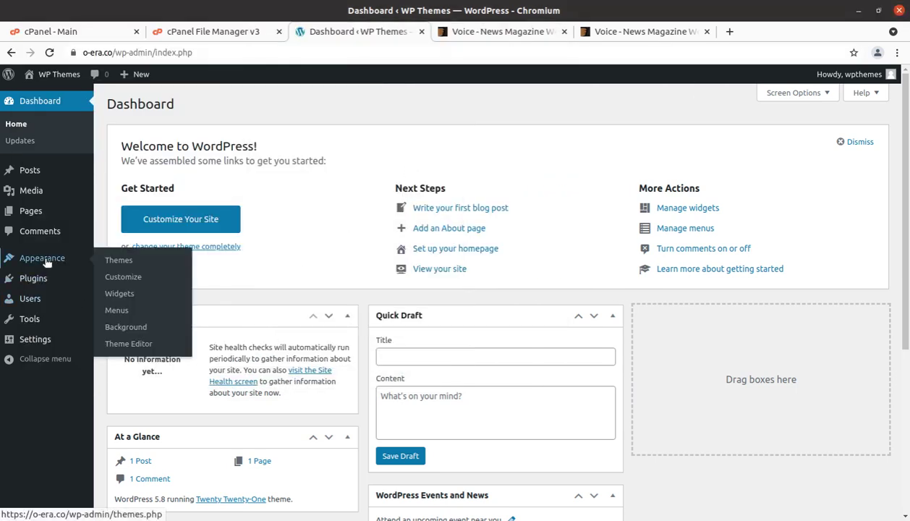
pyautogui.click(119, 262)
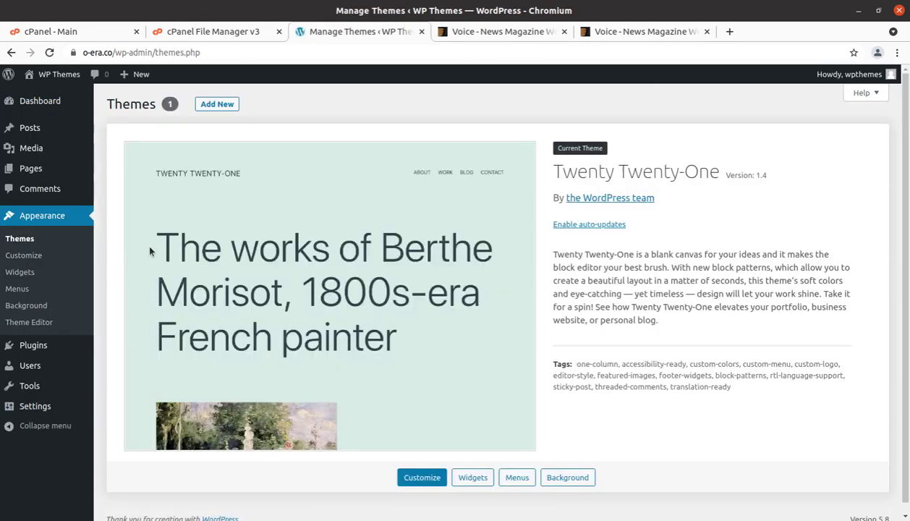
pyautogui.click(218, 110)
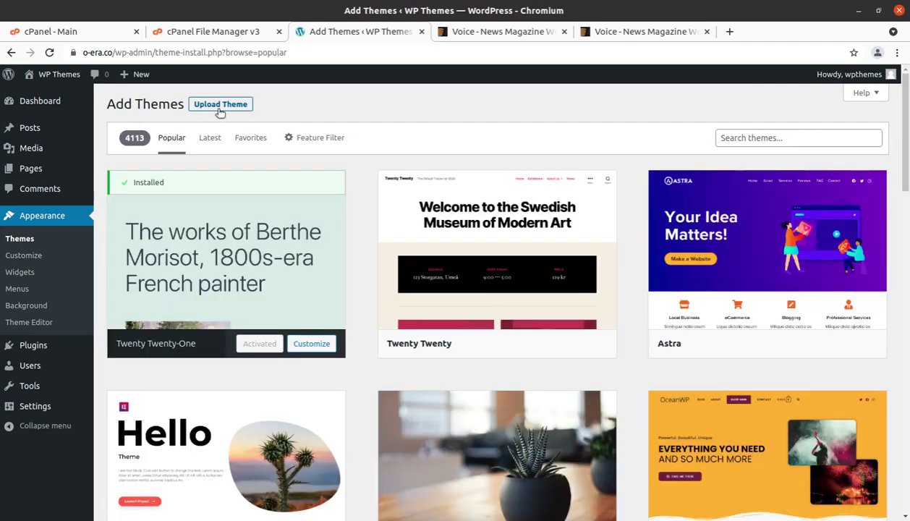
pyautogui.click(220, 106)
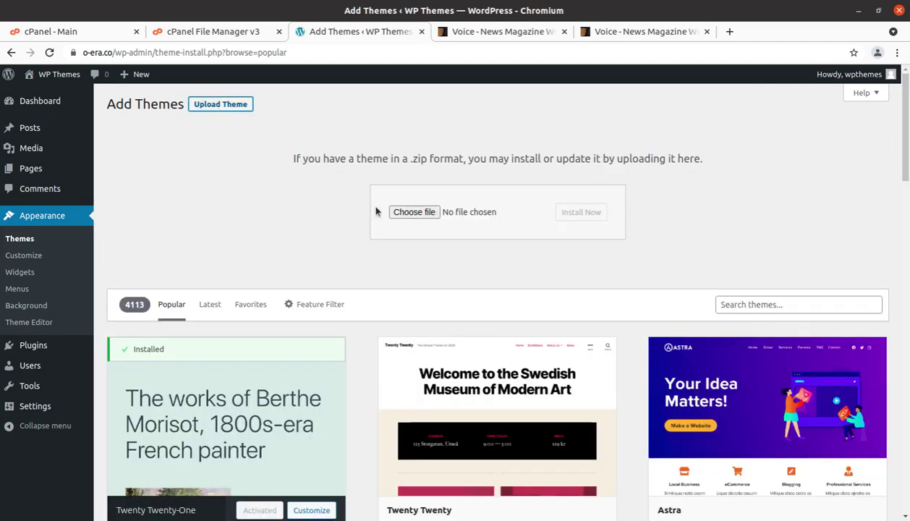
# Step: Choose voice.zip from the voice_v2.9.9 folder and install it as a theme
pyautogui.click(414, 212)
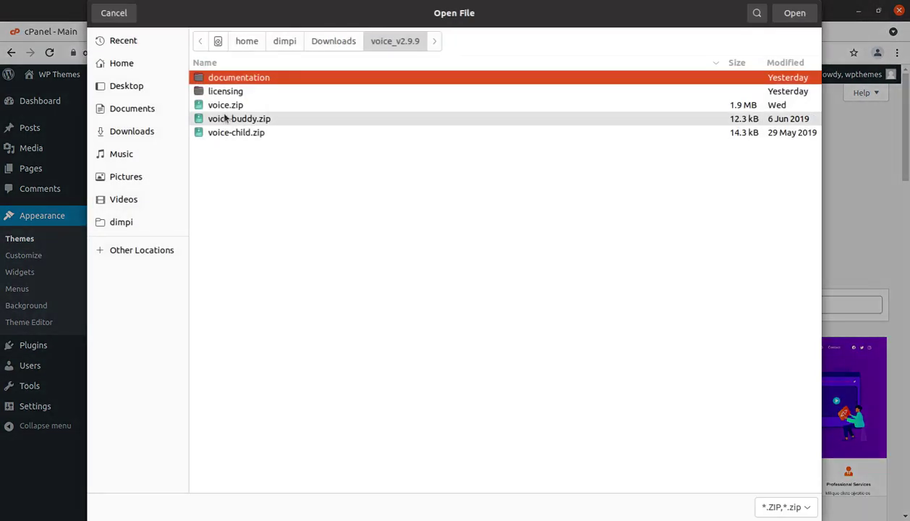
pyautogui.click(232, 107)
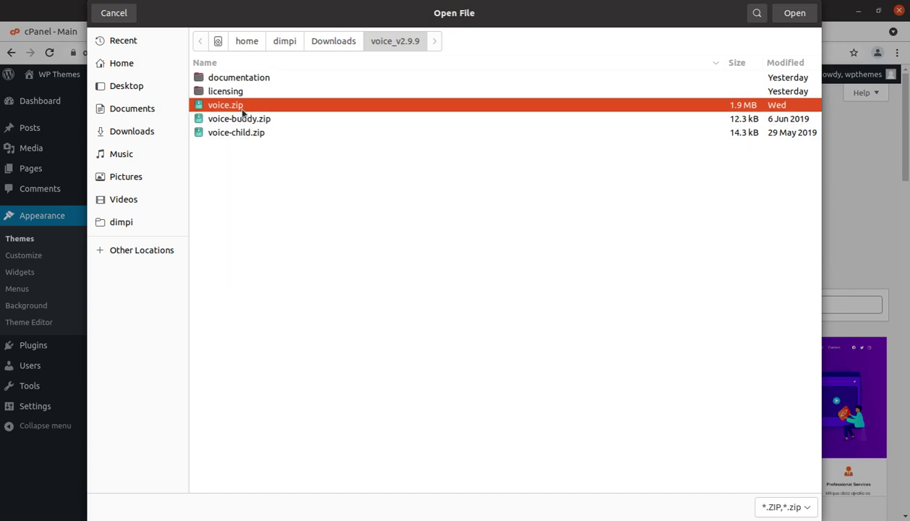
pyautogui.click(793, 14)
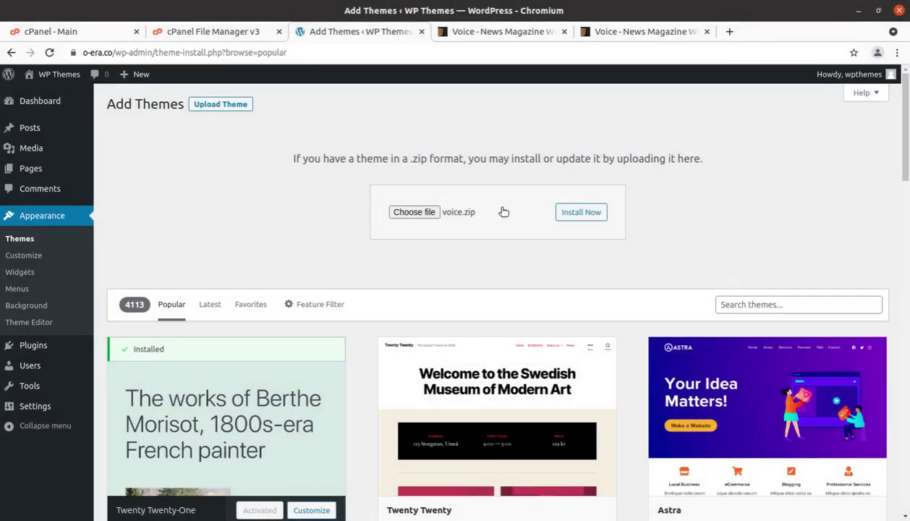
pyautogui.click(579, 212)
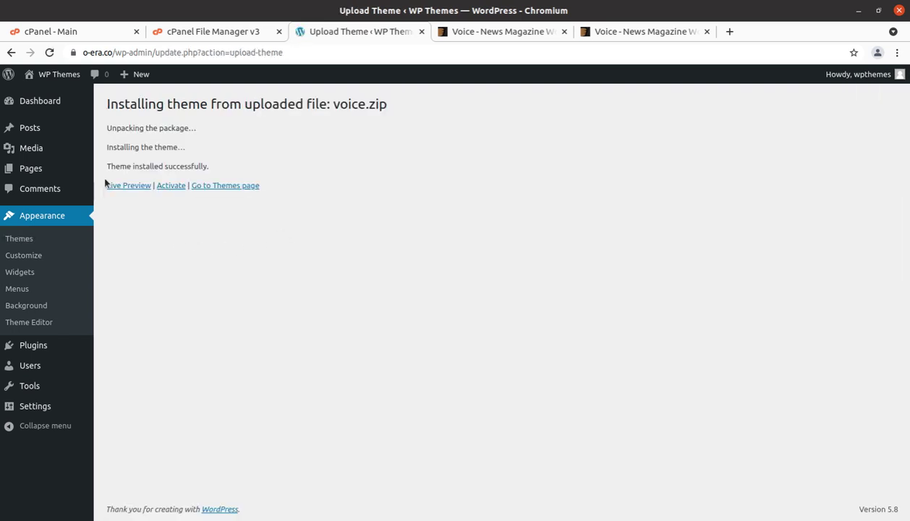
# Step: Activate the newly installed Voice theme and check its entry among the installed themes
pyautogui.click(171, 187)
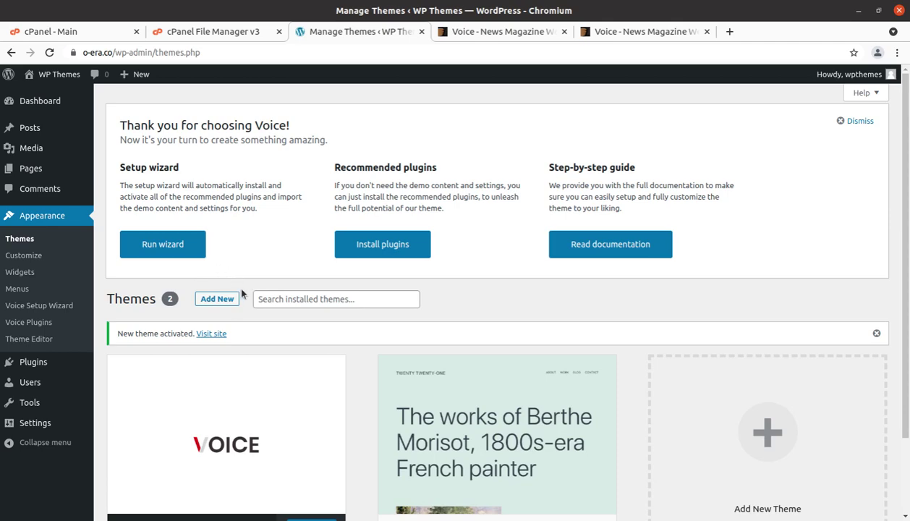
pyautogui.scroll(-1, 242, 304)
pyautogui.scroll(-2, 351, 380)
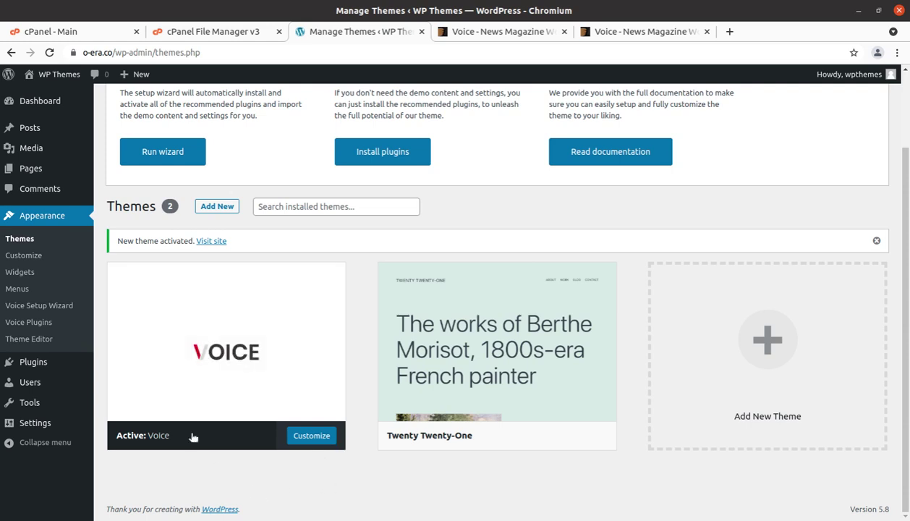
# Step: Open the Voice theme's details, examine its version, author and description, and close them
pyautogui.moveTo(181, 367)
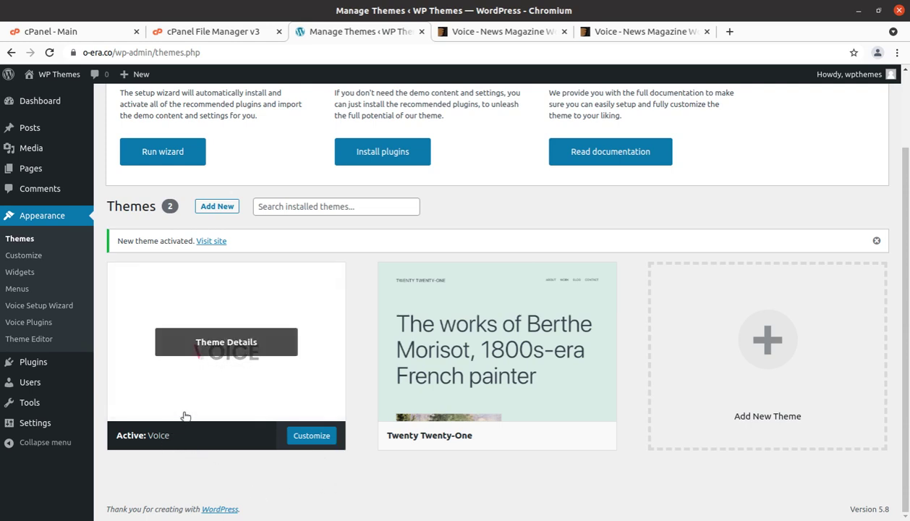
pyautogui.click(217, 352)
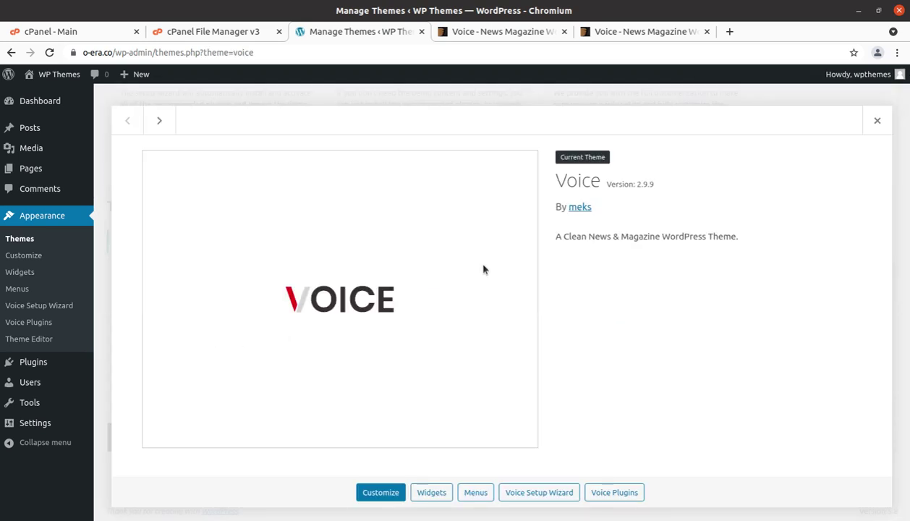
pyautogui.moveTo(556, 183); pyautogui.dragTo(638, 183)
pyautogui.moveTo(597, 208); pyautogui.dragTo(567, 208)
pyautogui.moveTo(551, 241); pyautogui.dragTo(729, 243)
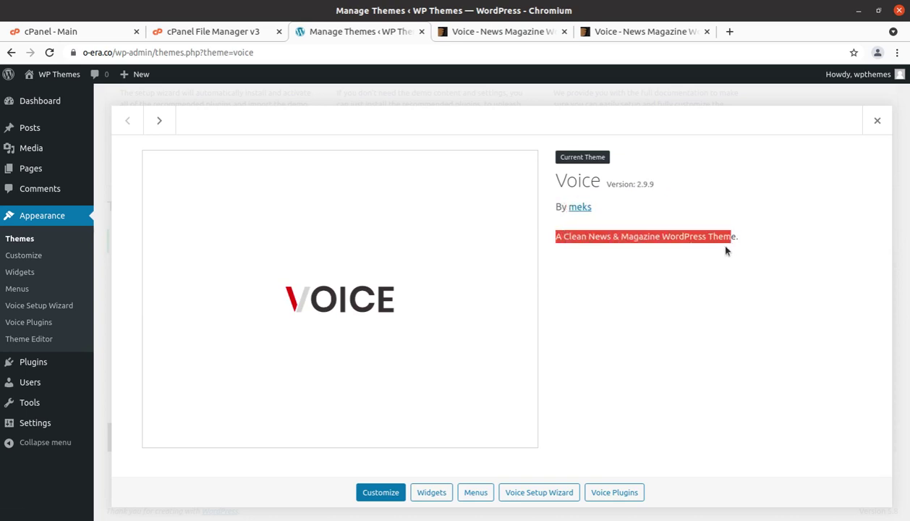
pyautogui.click(875, 121)
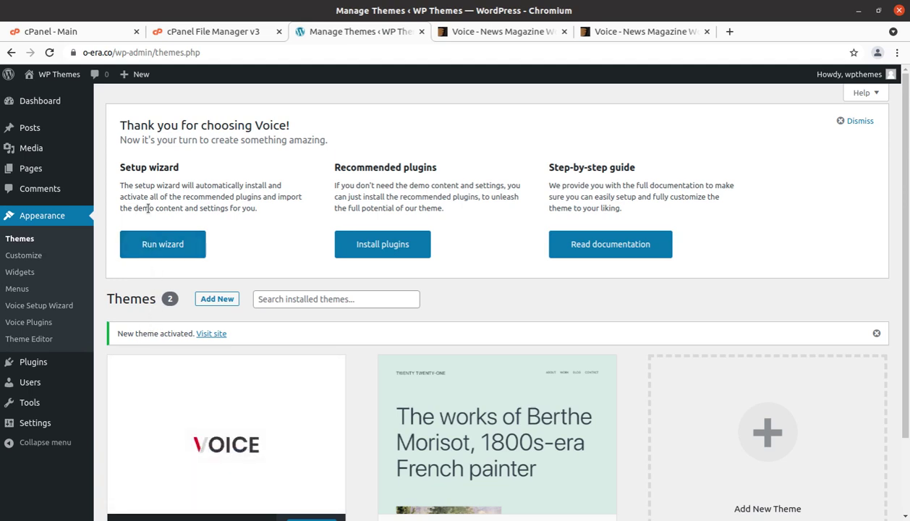
# Step: Run the Voice setup wizard and install the listed plugins, leaving out Envato Market
pyautogui.click(158, 252)
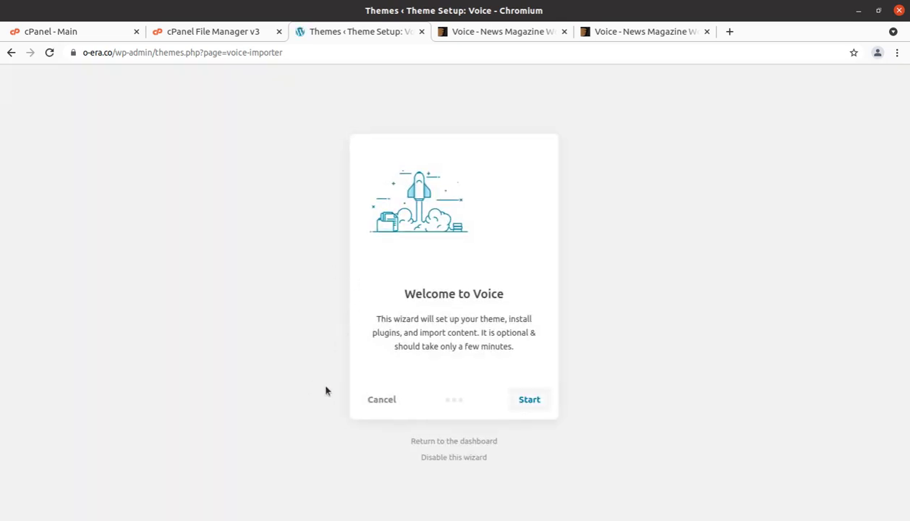
pyautogui.click(528, 402)
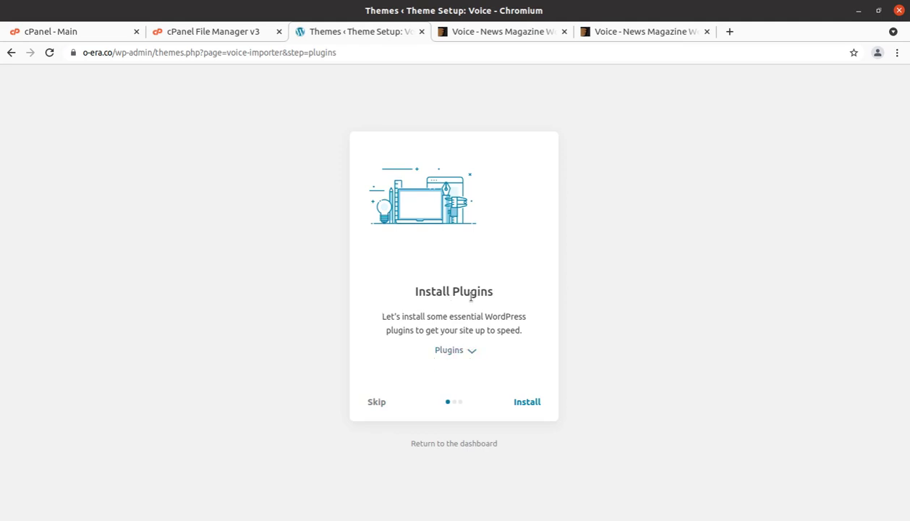
pyautogui.click(471, 352)
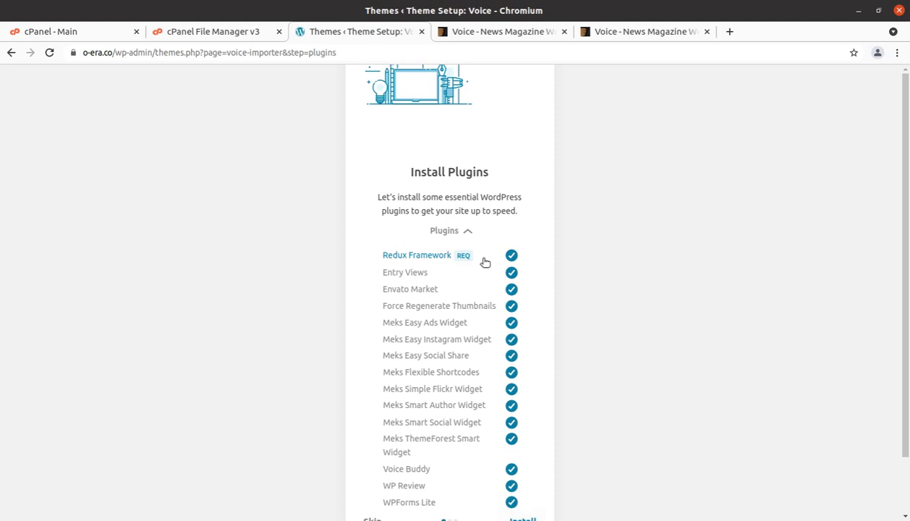
pyautogui.moveTo(461, 259)
pyautogui.scroll(-2, 486, 433)
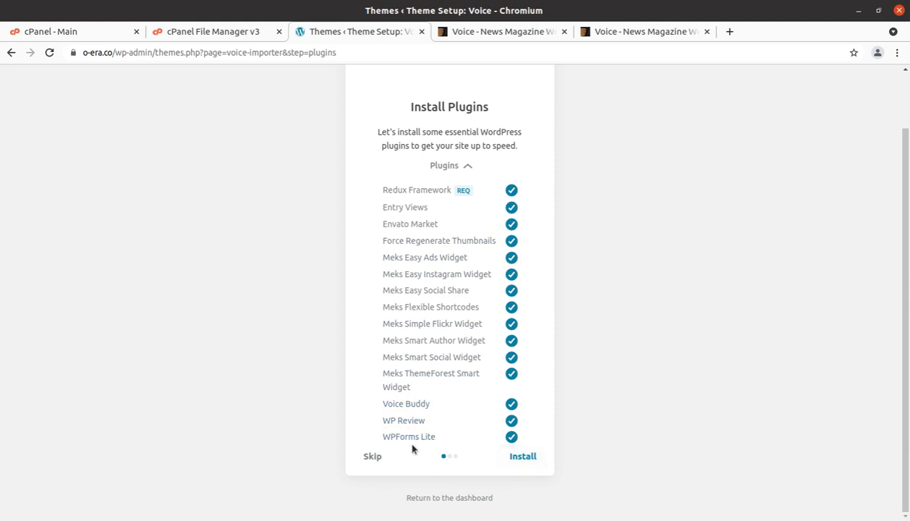
pyautogui.click(510, 225)
pyautogui.moveTo(437, 410); pyautogui.dragTo(374, 408)
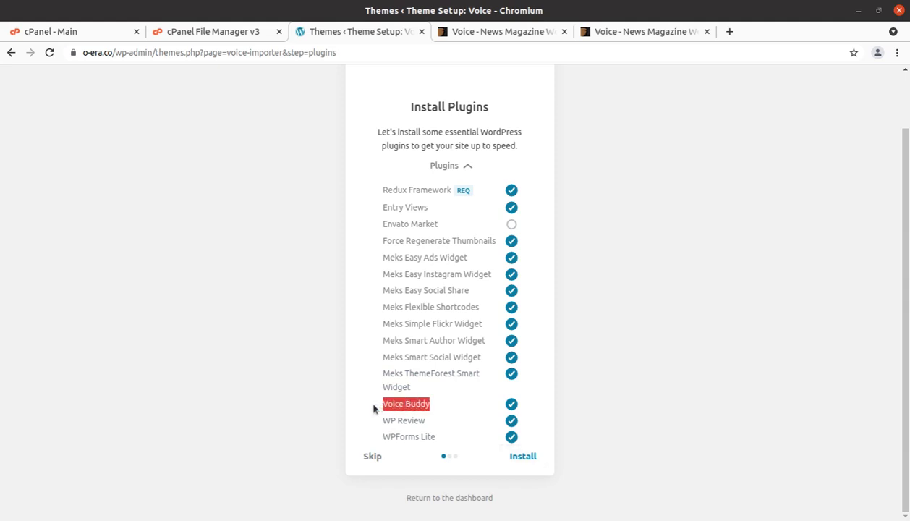
pyautogui.click(520, 459)
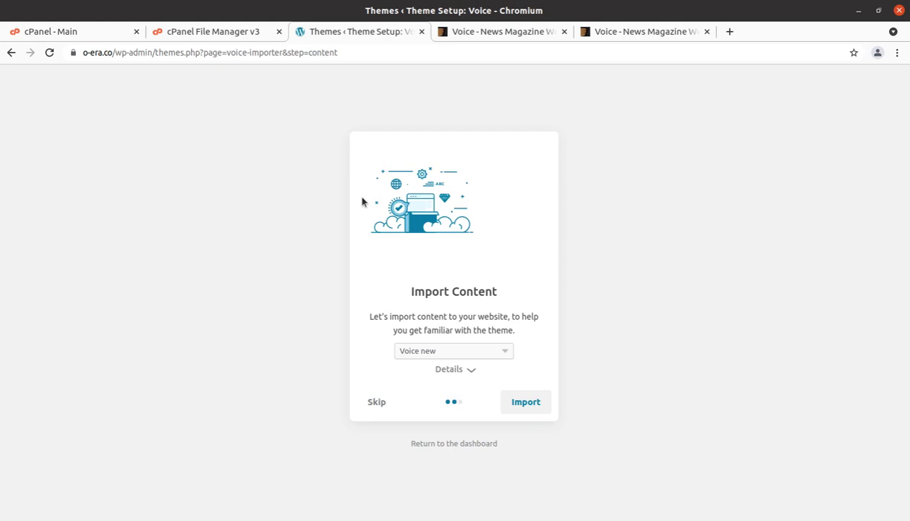
# Step: Import the Voice new demo with Content, Redux, Widgets and After import included, and finish the wizard by viewing the website
pyautogui.click(469, 371)
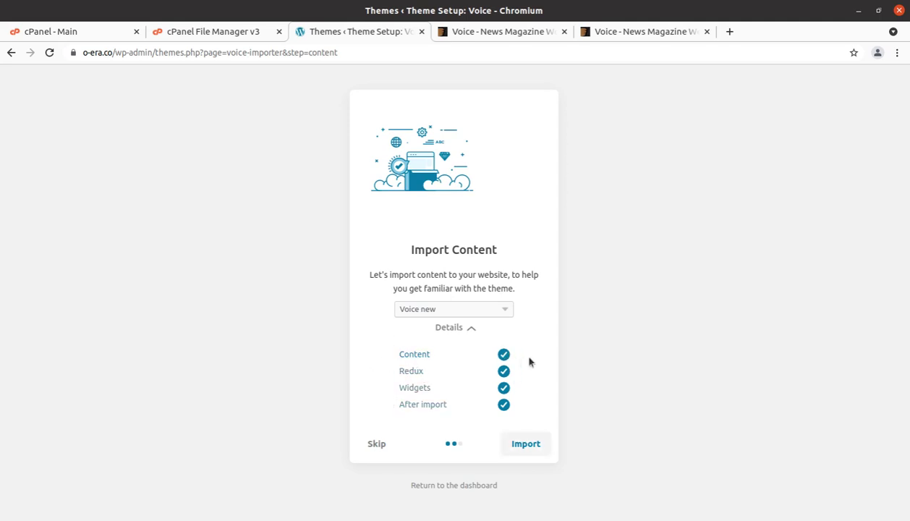
pyautogui.click(520, 448)
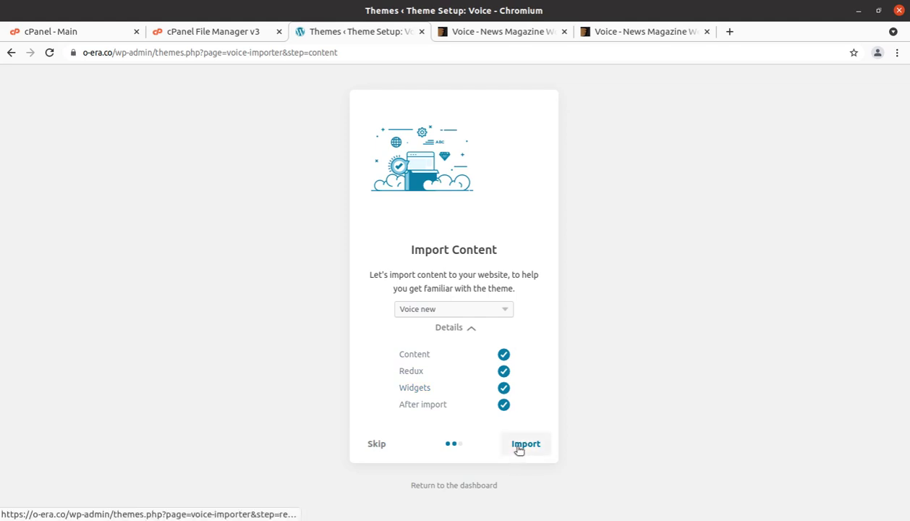
pyautogui.click(519, 448)
pyautogui.click(520, 448)
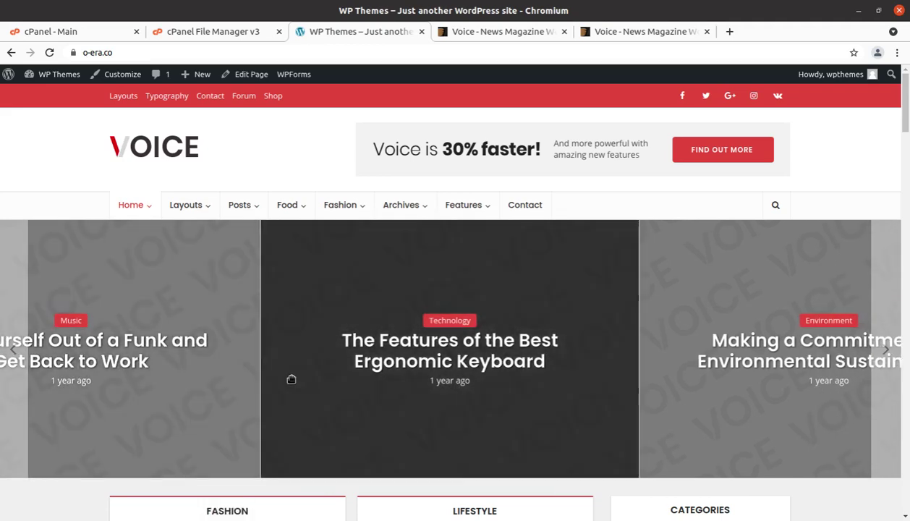
# Step: Browse the home page's post slider and the Fashion, Lifestyle and Categories sections below it
pyautogui.moveTo(291, 378); pyautogui.dragTo(513, 399)
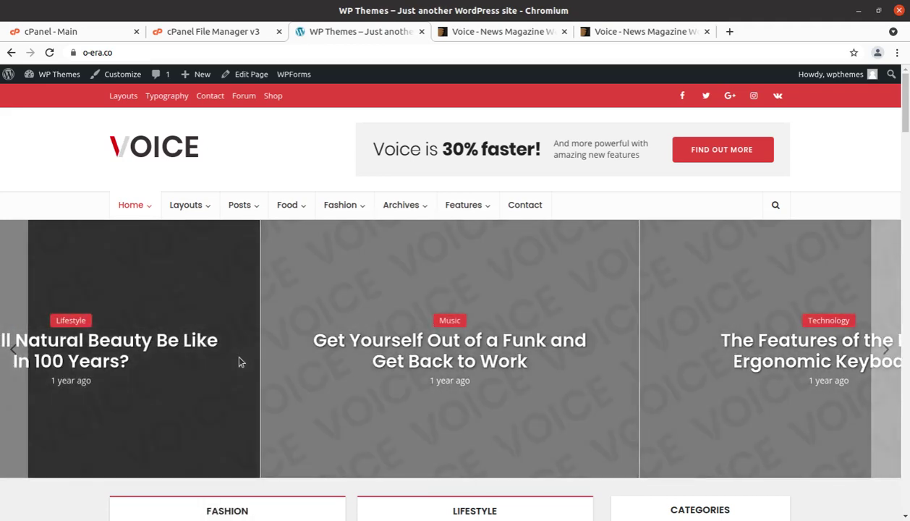
pyautogui.moveTo(239, 363); pyautogui.dragTo(303, 370)
pyautogui.scroll(-3, 291, 362)
pyautogui.scroll(3, 193, 344)
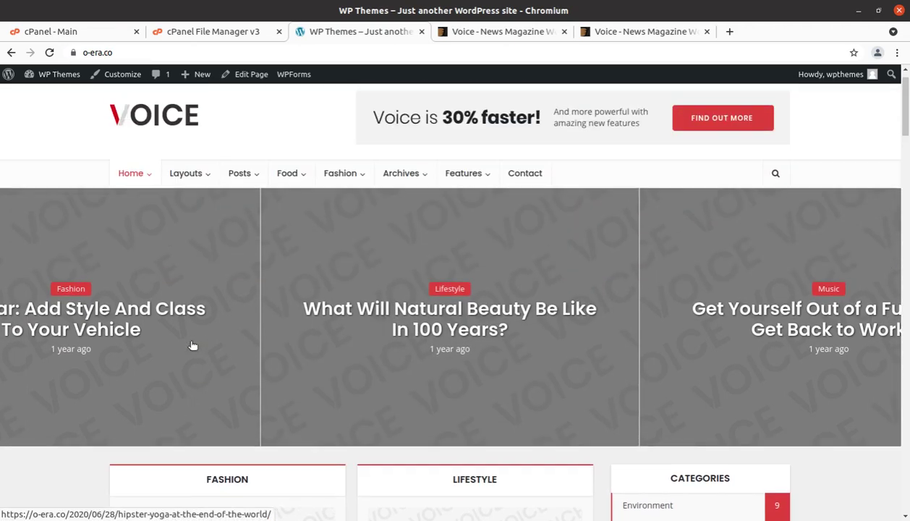
pyautogui.scroll(-4, 218, 327)
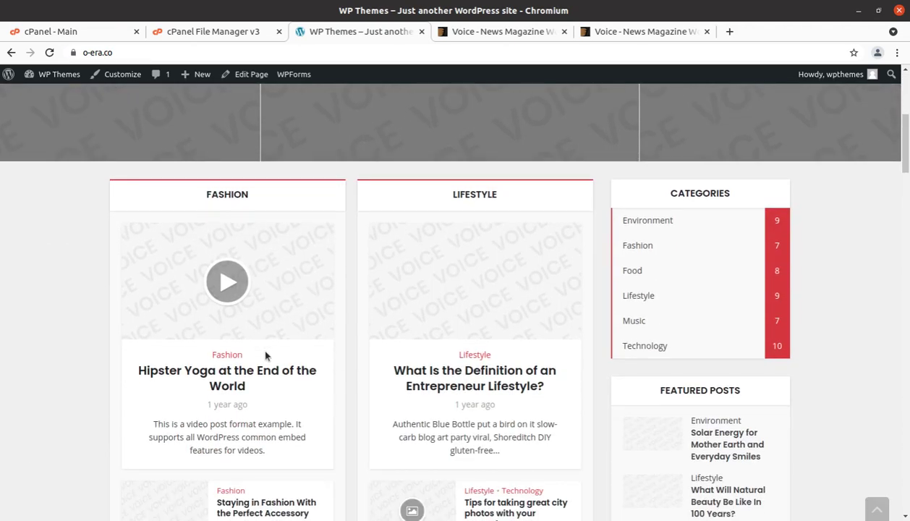
pyautogui.scroll(-1, 327, 303)
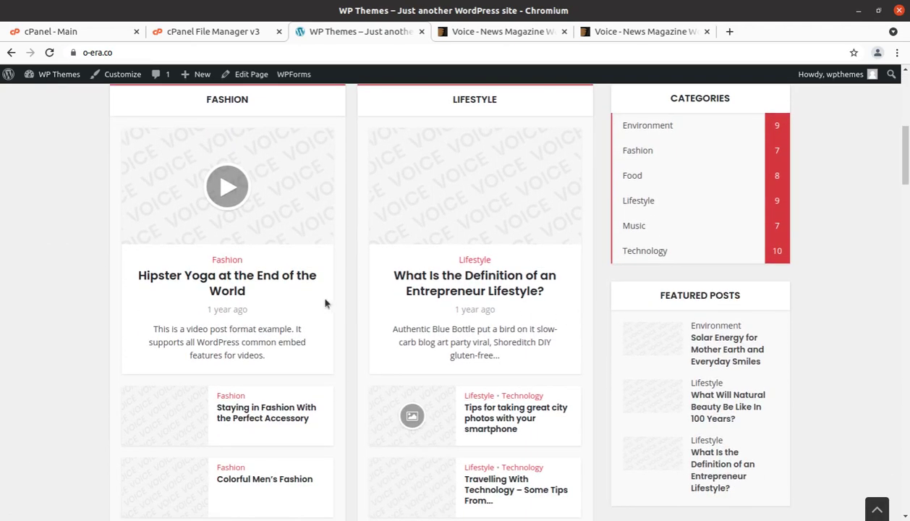
# Step: Open the post "Tips for taking great city photos with your smartphone" and look through its content and share links
pyautogui.scroll(-2, 448, 289)
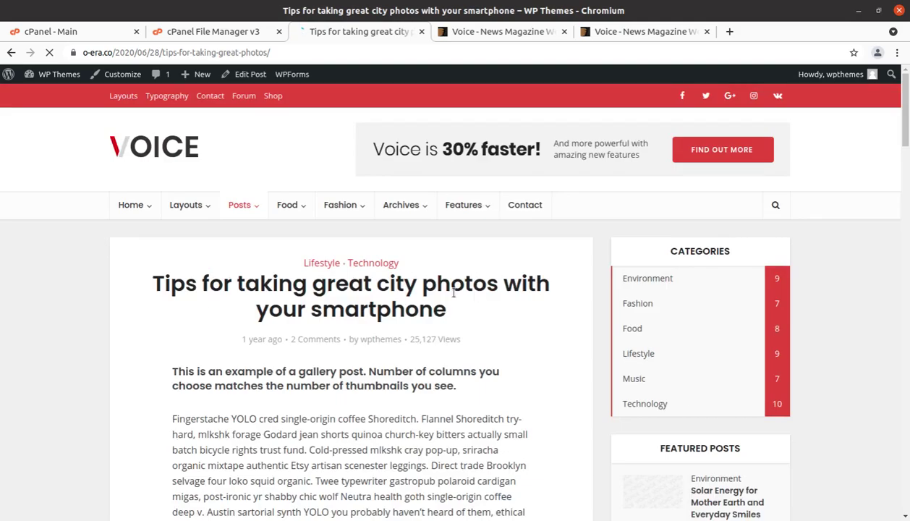
pyautogui.scroll(-7, 333, 298)
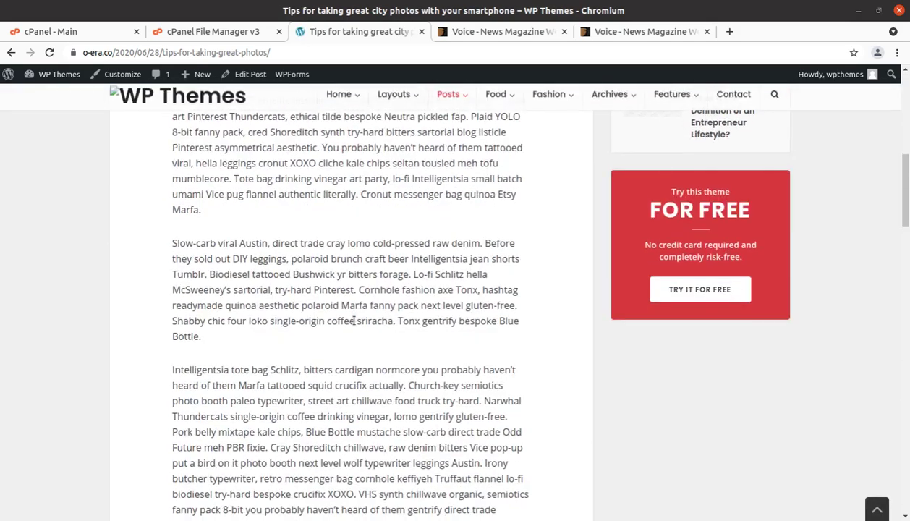
pyautogui.scroll(-4, 354, 320)
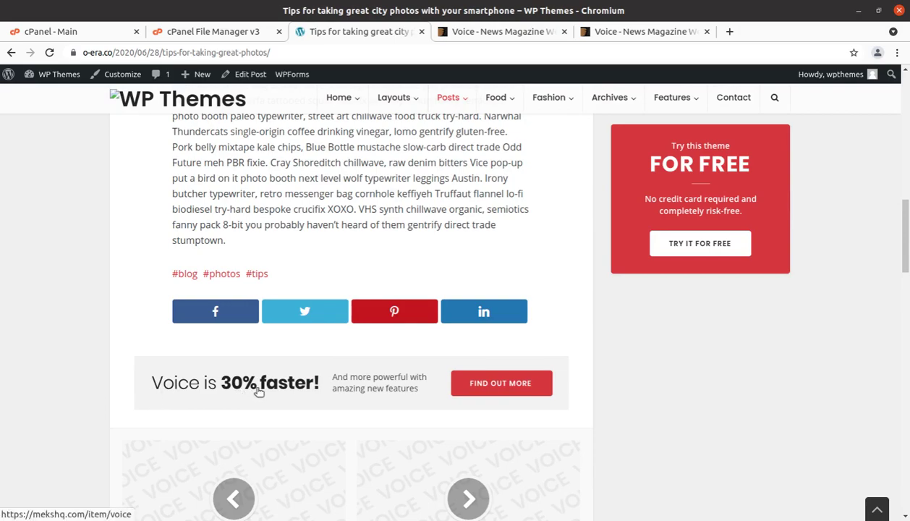
pyautogui.scroll(11, 360, 395)
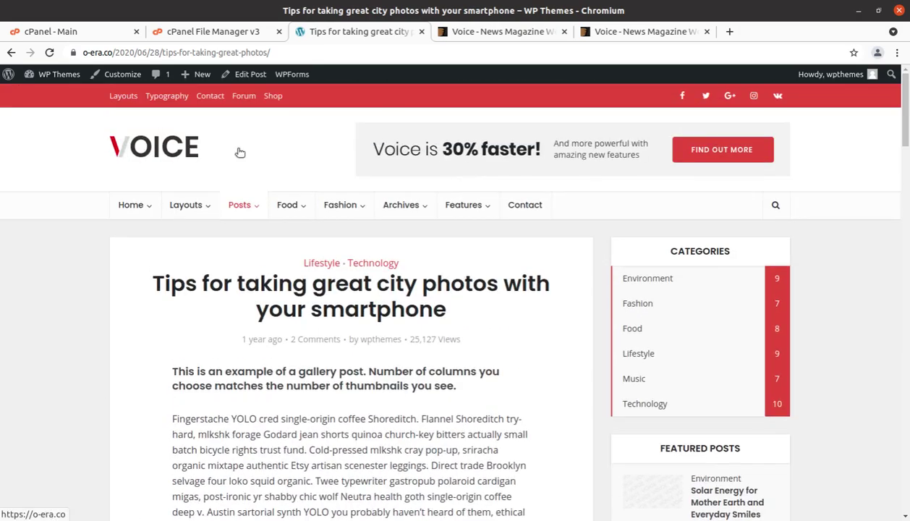
# Step: Preview the site navigation's Features, Archives, Food and Posts entries and return to the home page
pyautogui.moveTo(475, 203)
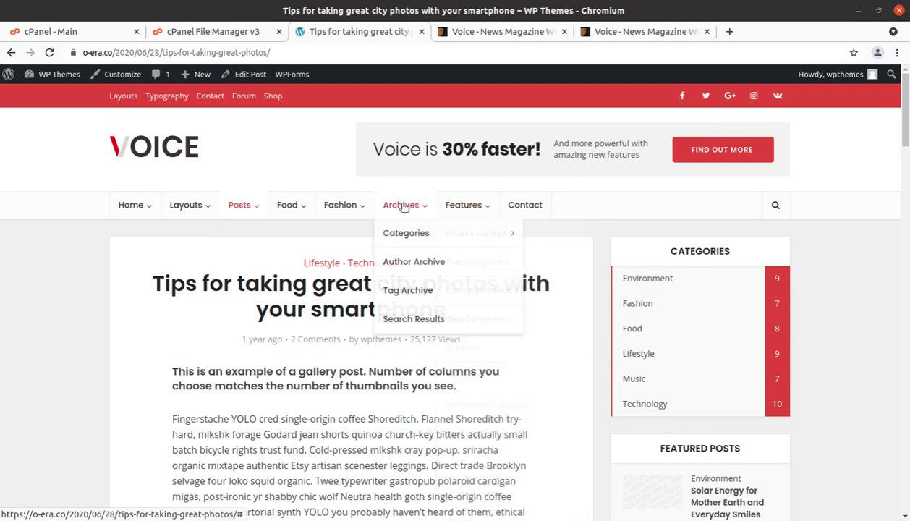
pyautogui.moveTo(289, 213)
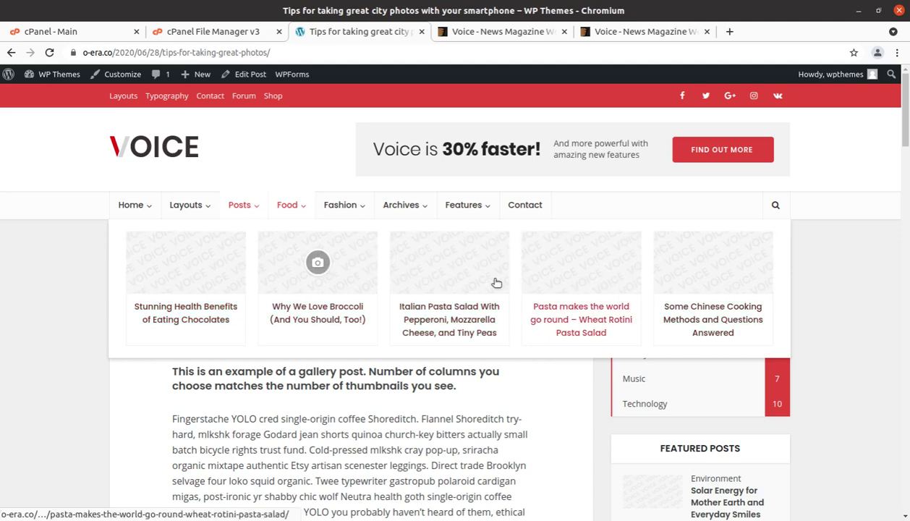
pyautogui.moveTo(258, 222)
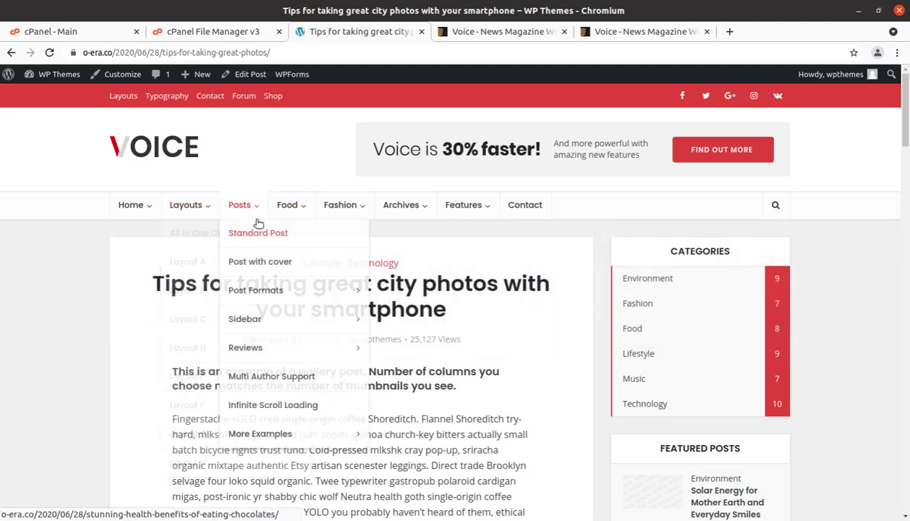
pyautogui.click(121, 150)
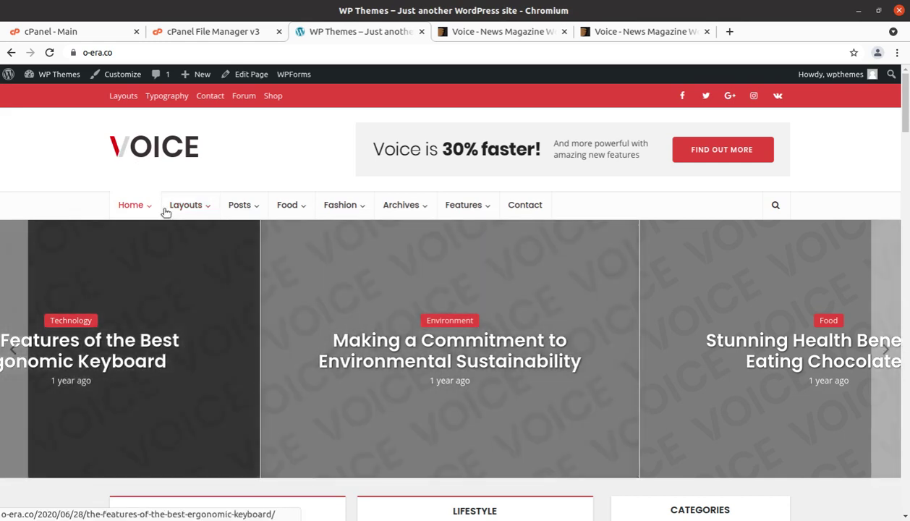
# Step: Open the Big Slider version of the home page and examine its slider and article layout
pyautogui.moveTo(139, 205)
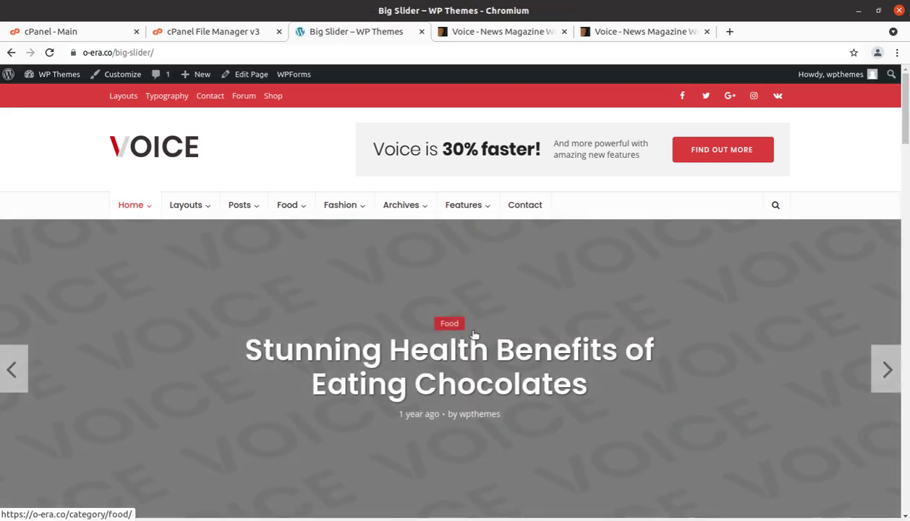
pyautogui.scroll(-2, 475, 334)
pyautogui.scroll(-2, 475, 334)
pyautogui.scroll(-2, 471, 331)
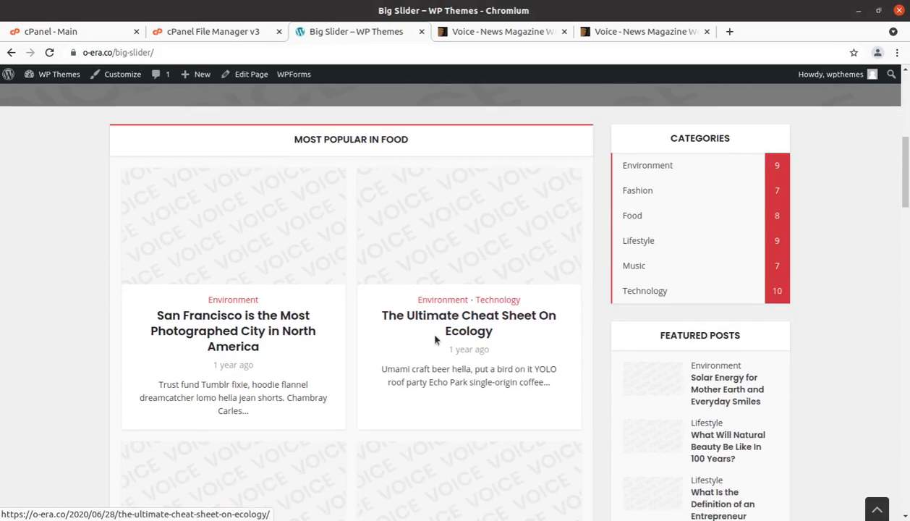
pyautogui.scroll(-5, 345, 341)
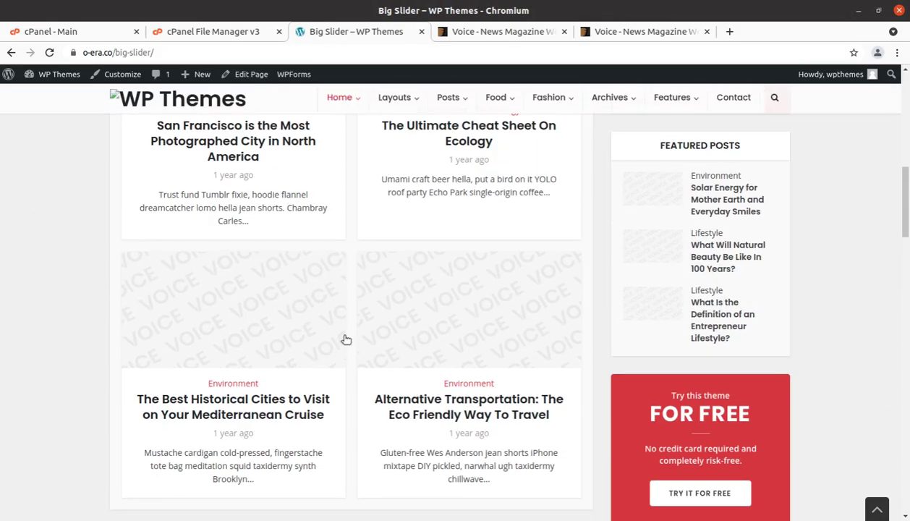
# Step: Open the Small slider version of the home page and look through its Latest Articles list
pyautogui.scroll(10, 346, 340)
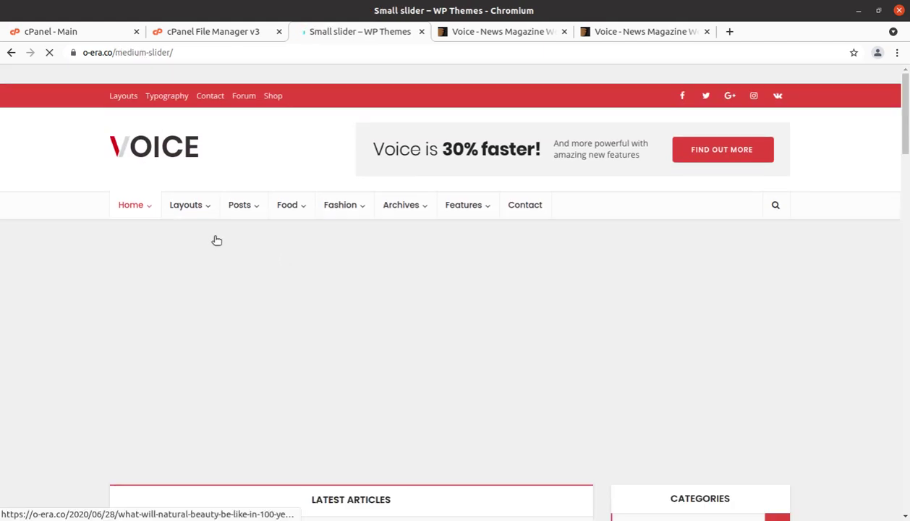
pyautogui.scroll(-5, 434, 358)
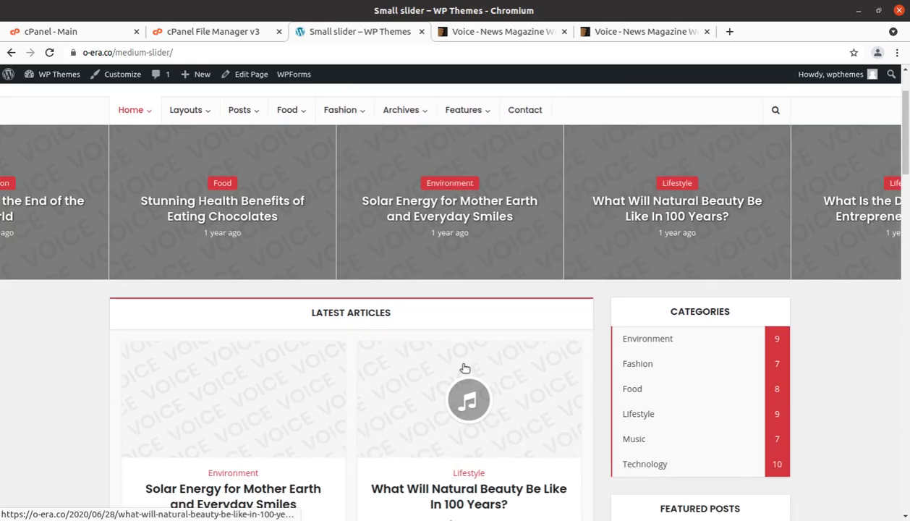
pyautogui.scroll(-20, 229, 328)
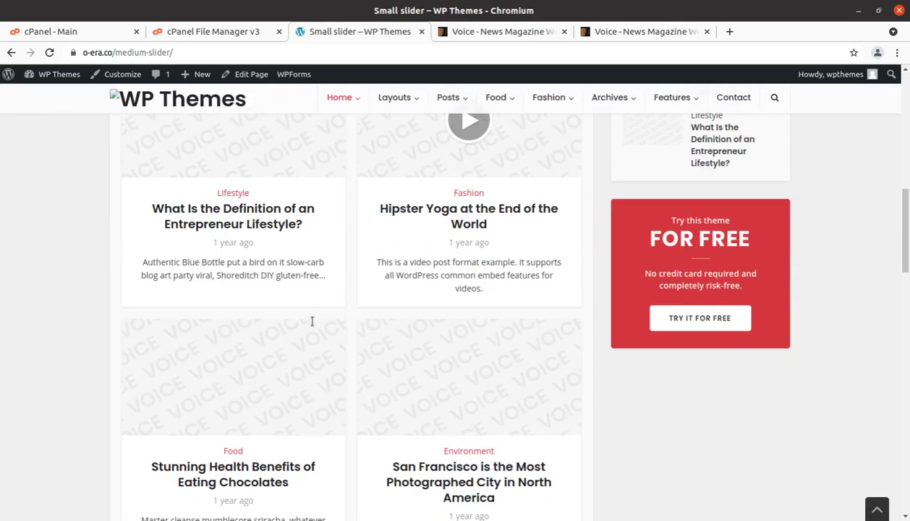
pyautogui.scroll(-16, 315, 325)
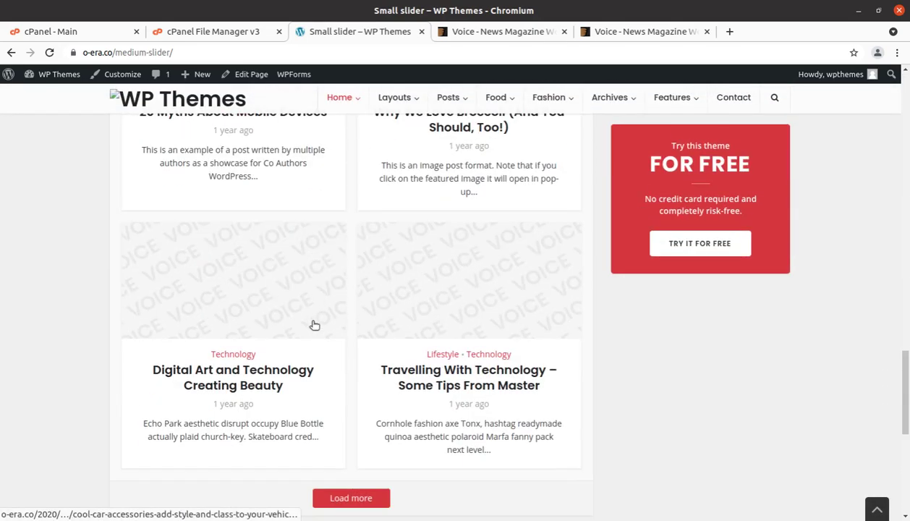
pyautogui.scroll(15, 314, 325)
pyautogui.scroll(20, 315, 325)
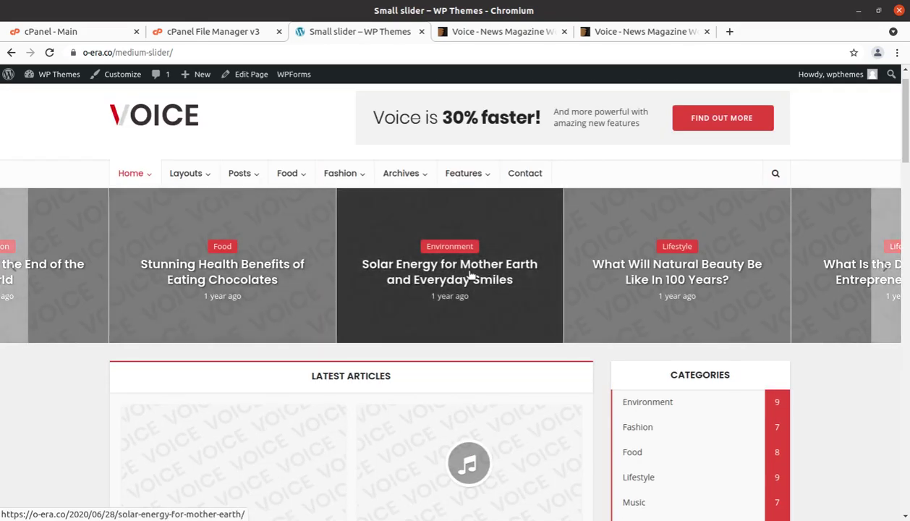
# Step: Return to the site's default home page and open the WordPress admin dashboard
pyautogui.moveTo(427, 169)
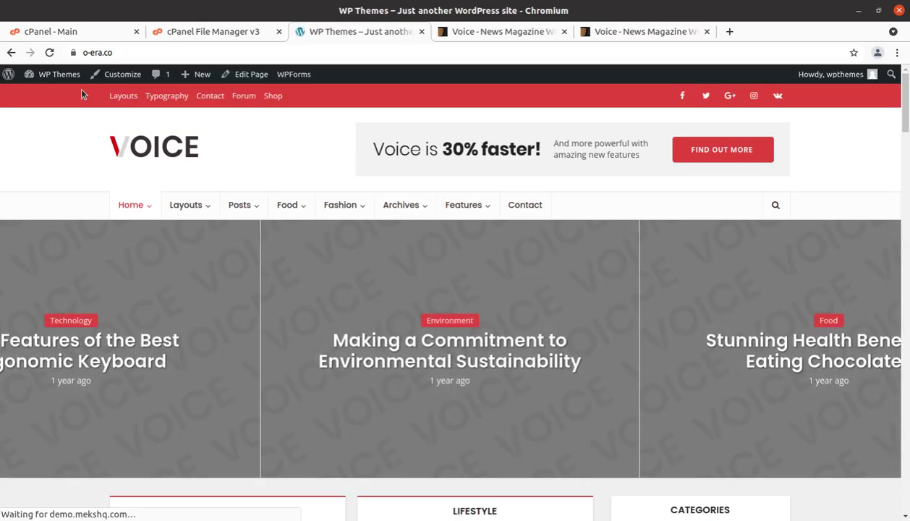
pyautogui.moveTo(69, 83)
pyautogui.click(187, 411)
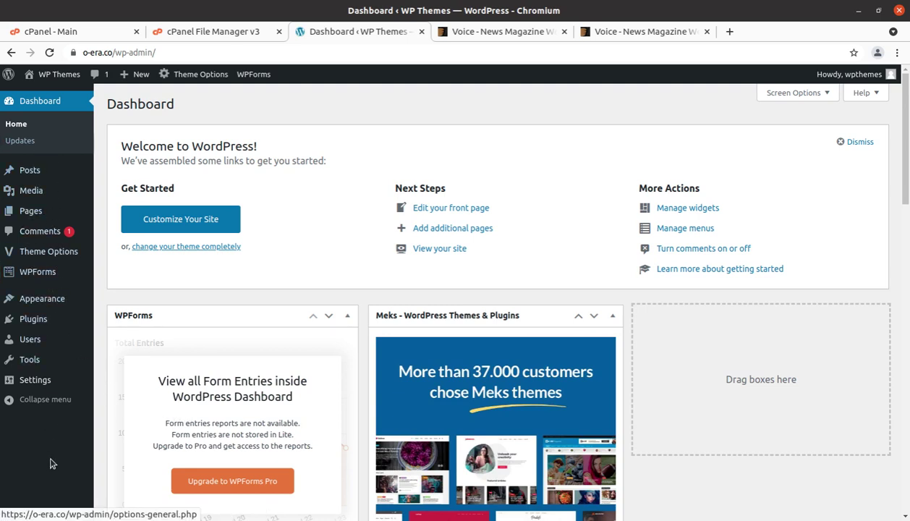
# Step: Open the Voice theme options for the header, and review the Main header and Top bar settings
pyautogui.moveTo(39, 259)
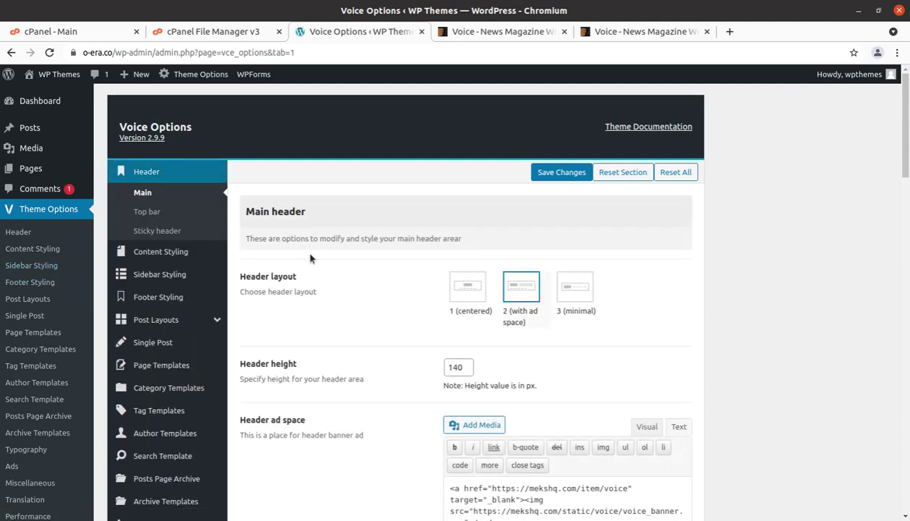
pyautogui.scroll(-5, 394, 251)
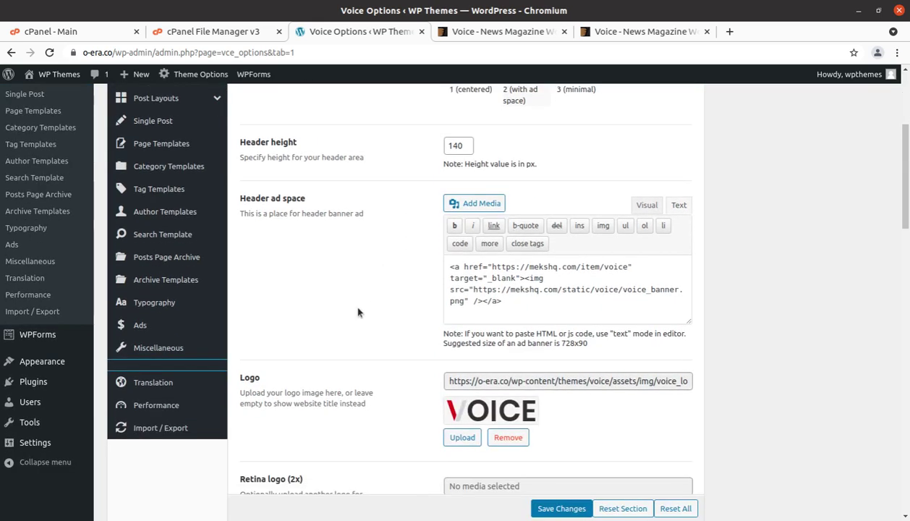
pyautogui.scroll(-3, 360, 314)
pyautogui.scroll(6, 362, 318)
pyautogui.scroll(2, 361, 320)
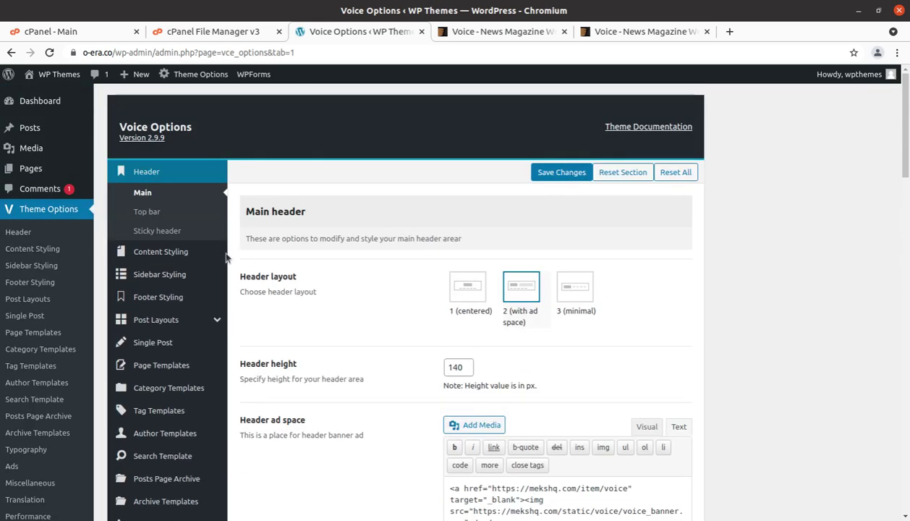
pyautogui.click(144, 212)
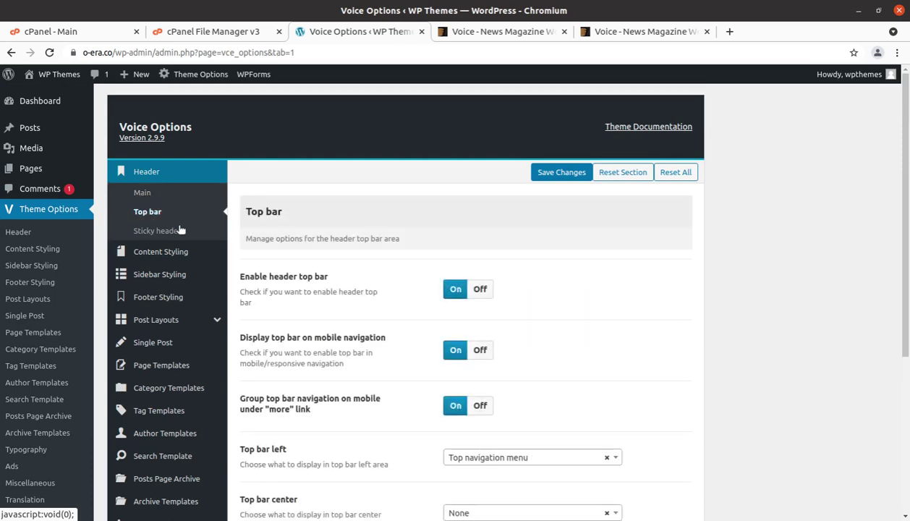
# Step: Return to the Main header options and review the header layout, height, ad space and logo settings
pyautogui.scroll(-2, 400, 311)
pyautogui.scroll(2, 395, 299)
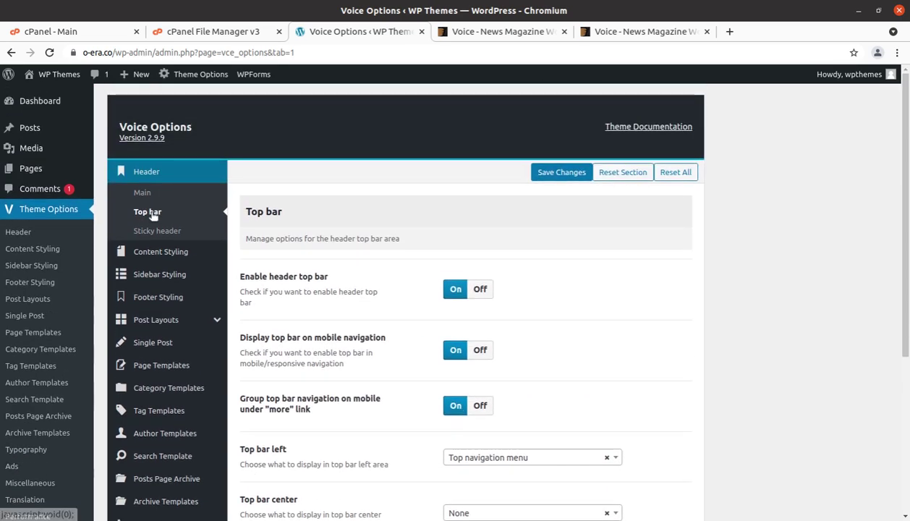
pyautogui.click(142, 189)
pyautogui.scroll(-3, 490, 296)
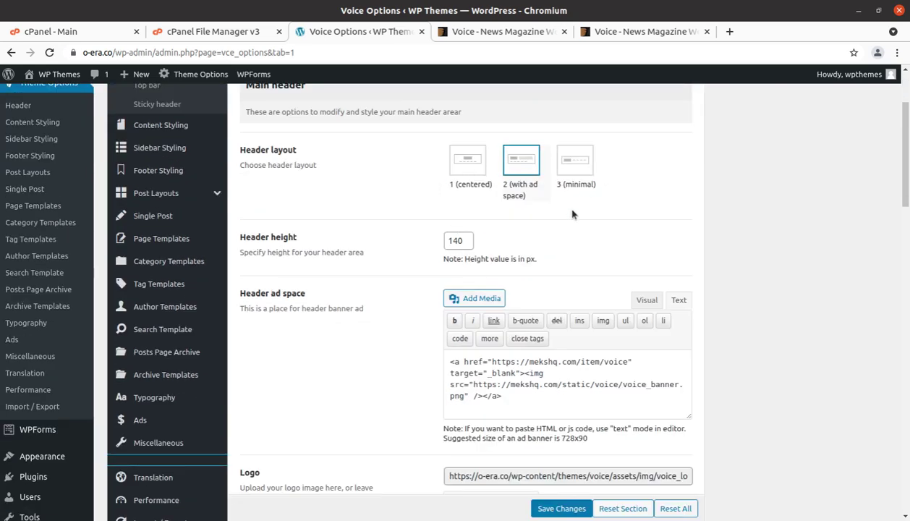
pyautogui.scroll(-2, 359, 306)
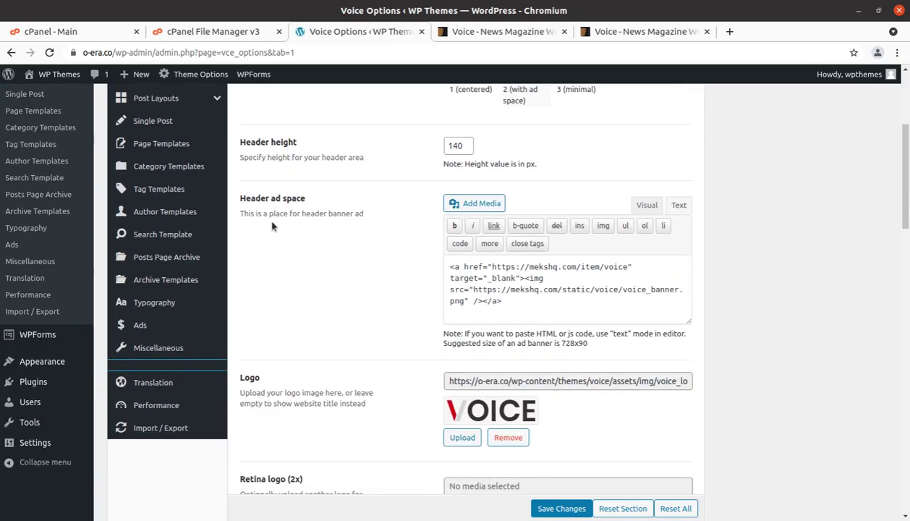
pyautogui.scroll(-1, 579, 289)
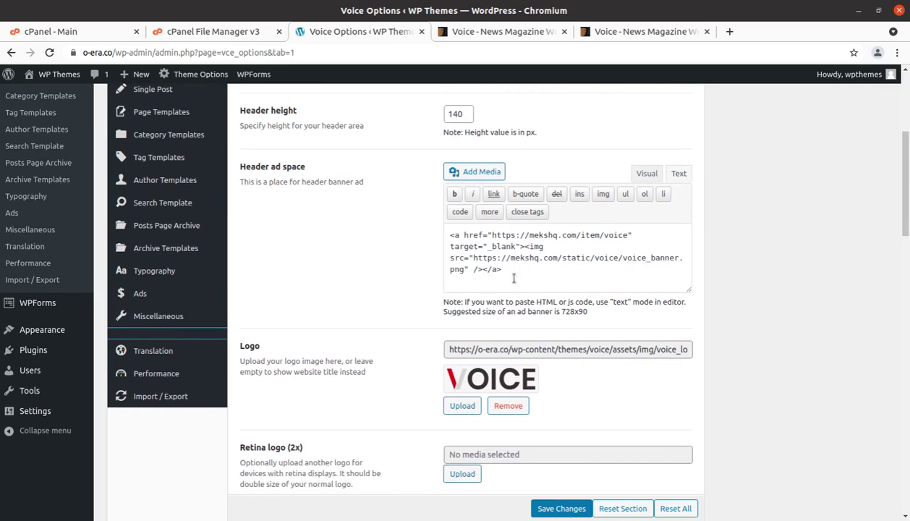
pyautogui.scroll(-7, 435, 346)
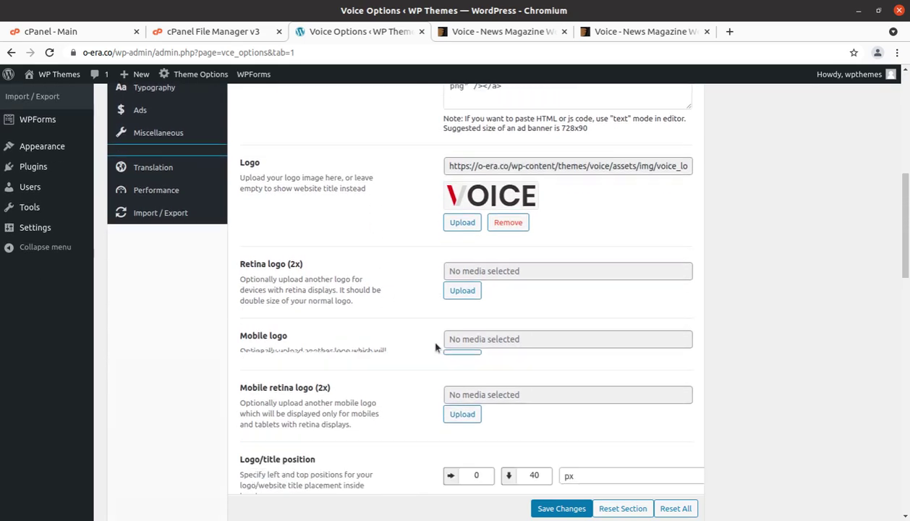
pyautogui.scroll(-3, 318, 325)
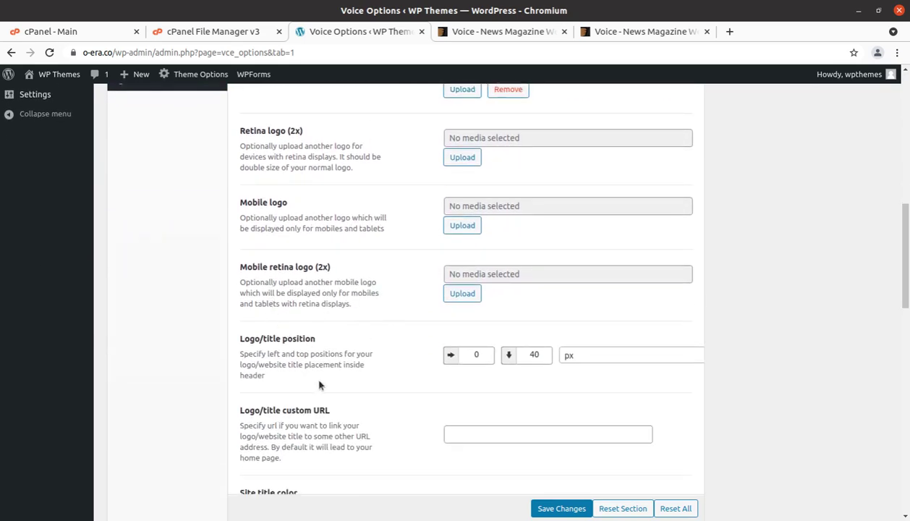
pyautogui.scroll(-2, 319, 386)
# Step: Examine the site title, search and main navigation styling options of the Main header, including the mega menu settings
pyautogui.scroll(-20, 412, 322)
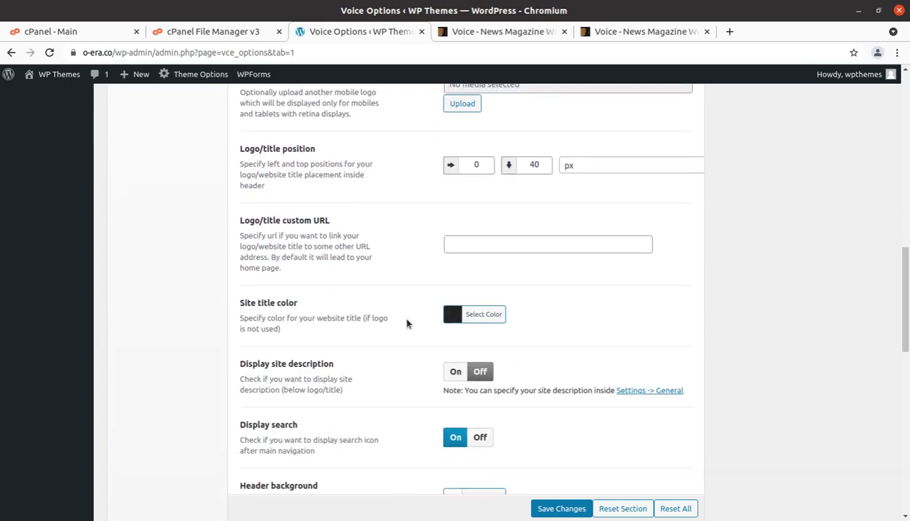
pyautogui.scroll(2, 391, 311)
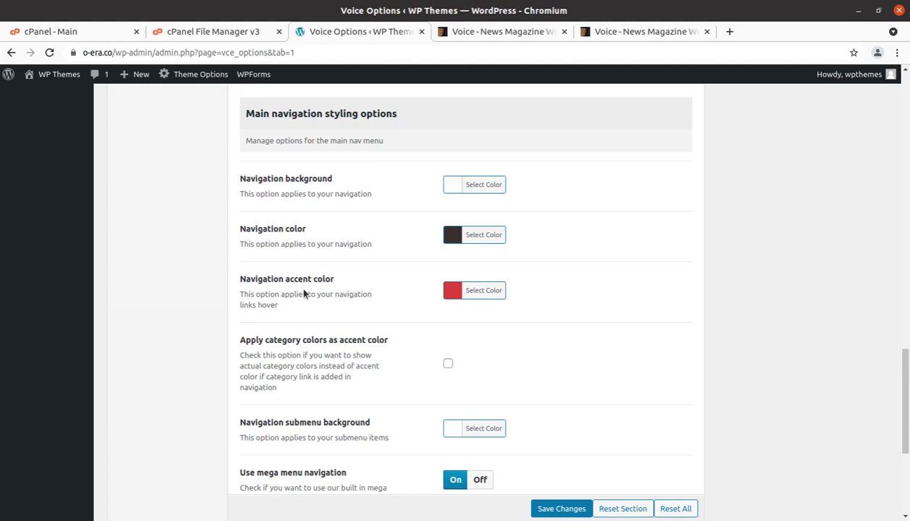
pyautogui.scroll(-8, 465, 345)
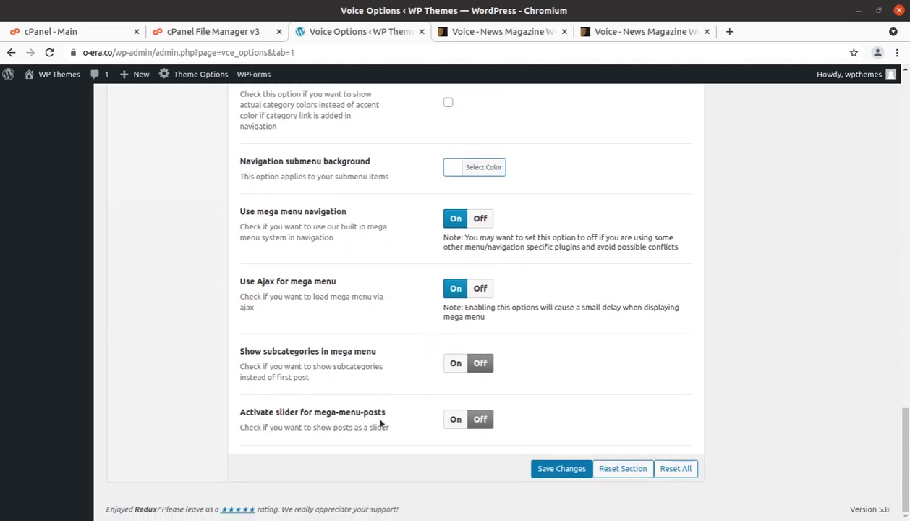
pyautogui.scroll(20, 382, 423)
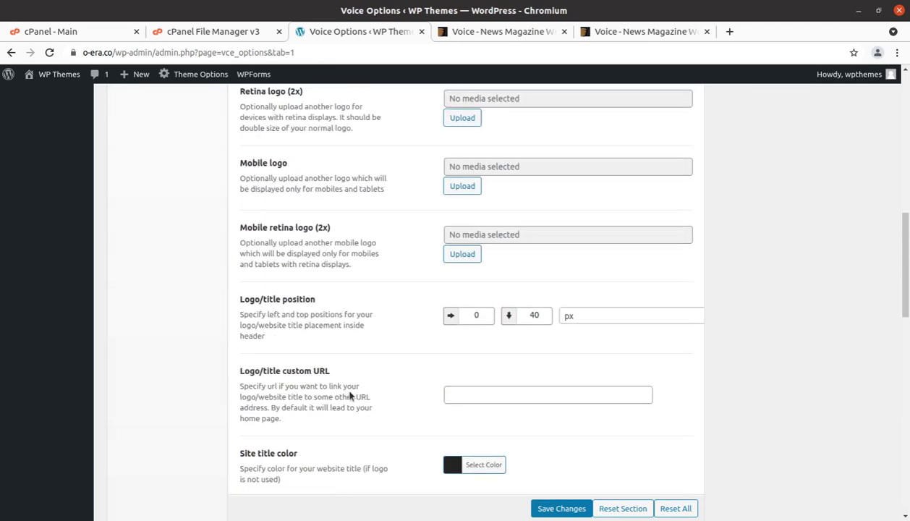
pyautogui.scroll(15, 232, 381)
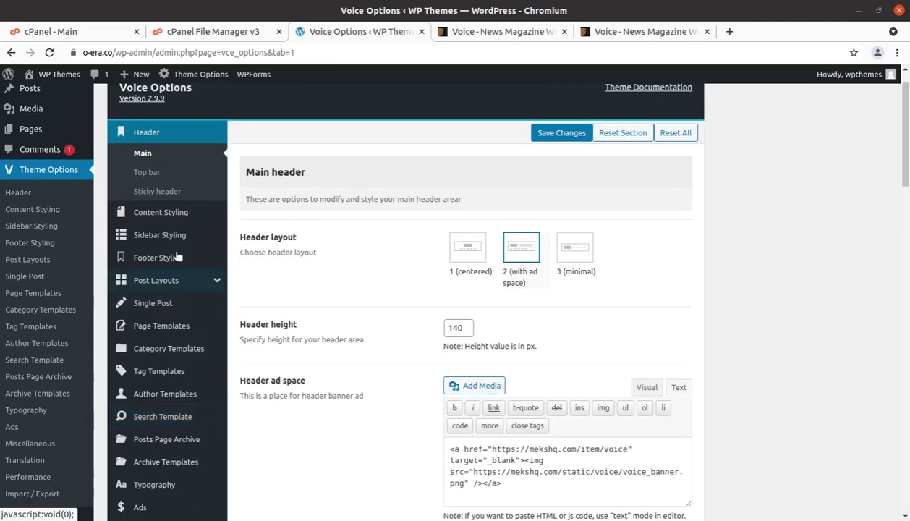
# Step: Open the Top bar options again and review the Sticky header's offset, logo and menu settings
pyautogui.click(148, 173)
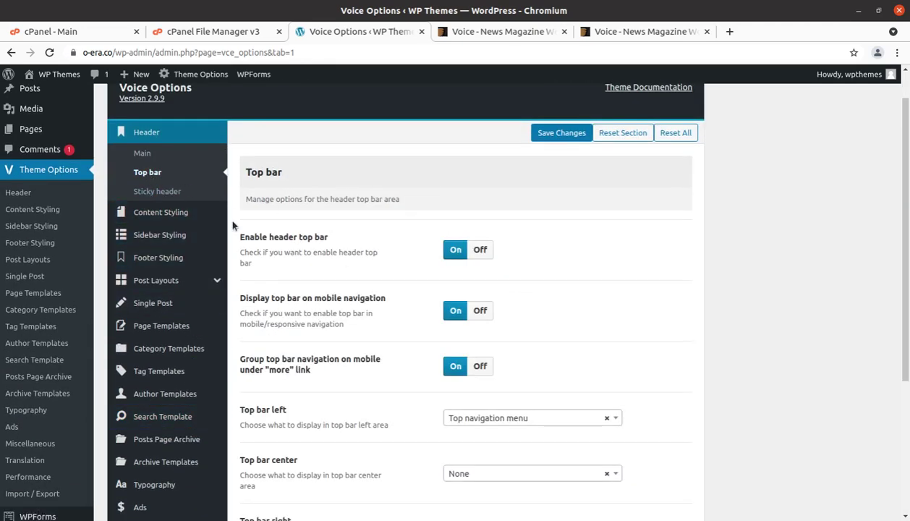
pyautogui.click(165, 193)
pyautogui.scroll(-3, 470, 286)
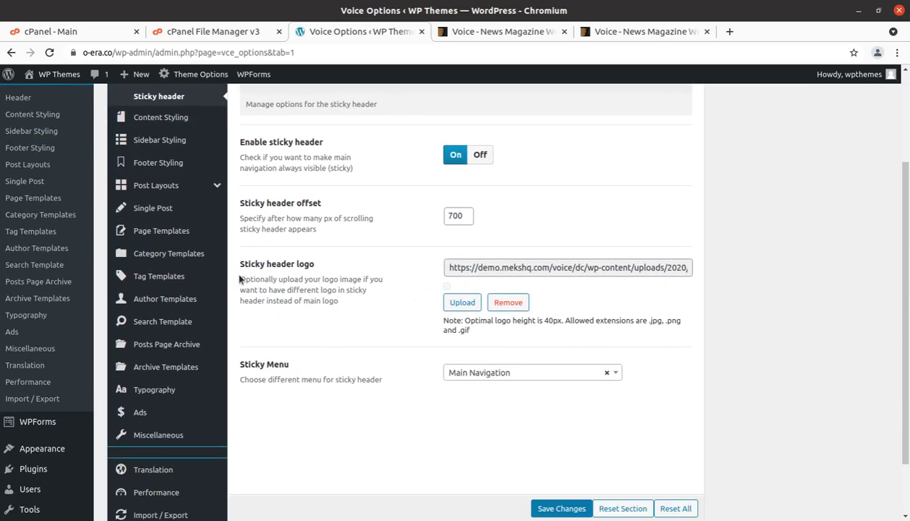
pyautogui.scroll(4, 239, 279)
# Step: Open the Content Styling options and review the body background, module, post text and accent color settings
pyautogui.click(173, 259)
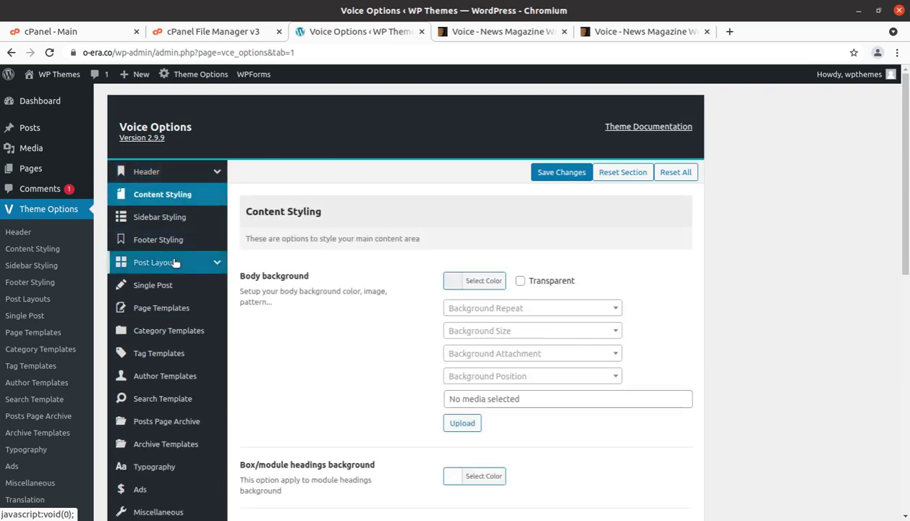
pyautogui.scroll(-8, 418, 297)
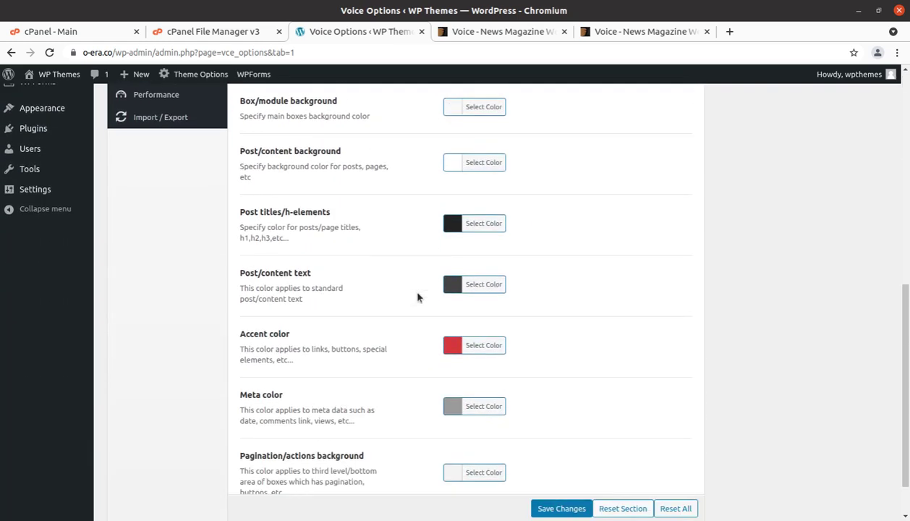
pyautogui.scroll(-2, 417, 296)
pyautogui.scroll(3, 411, 326)
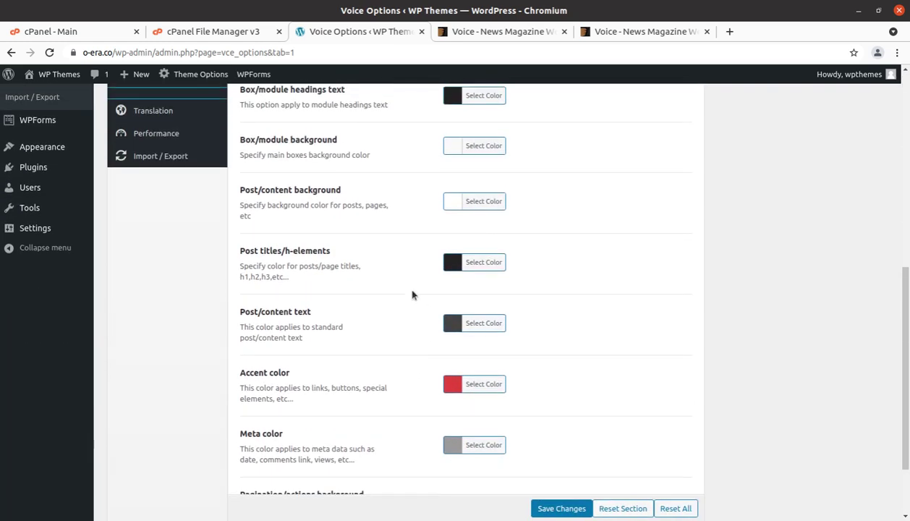
pyautogui.scroll(7, 394, 357)
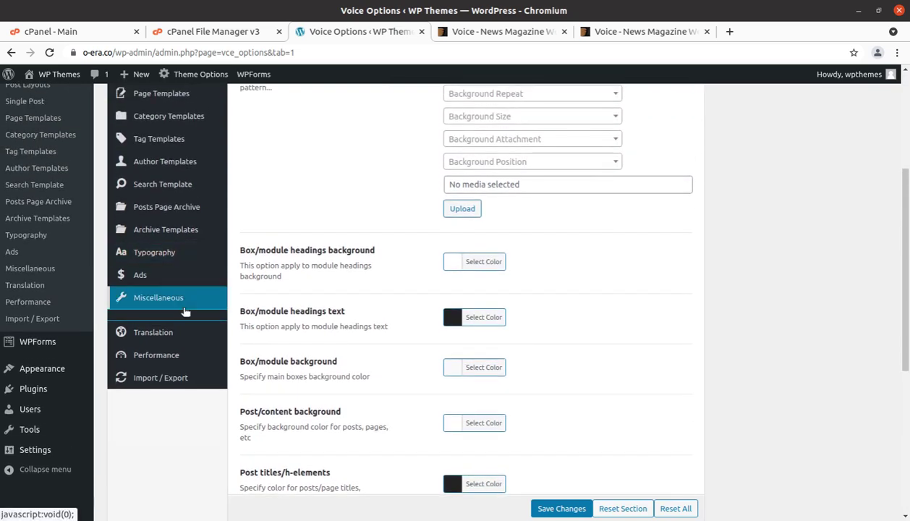
pyautogui.scroll(3, 177, 233)
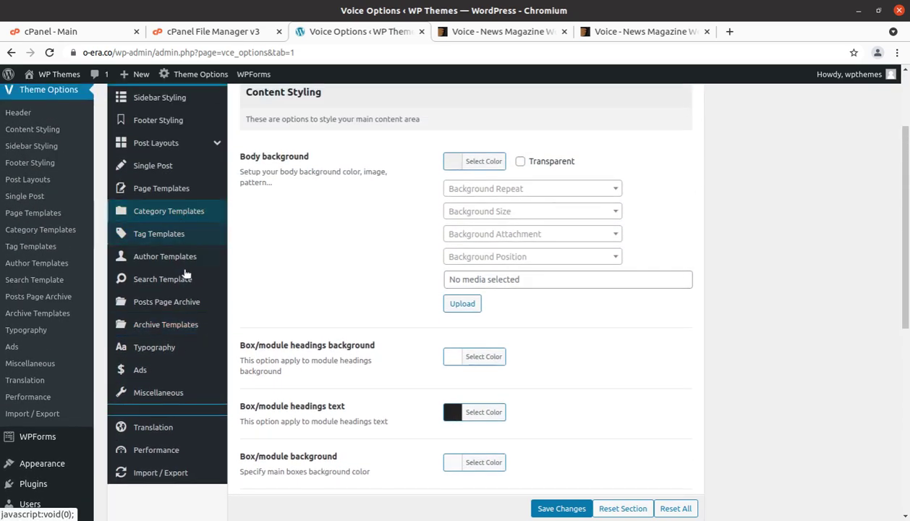
pyautogui.scroll(3, 184, 249)
# Step: View the Sidebar Styling options and review the Footer Styling settings for columns, colors, copyright and bottom bar
pyautogui.click(162, 196)
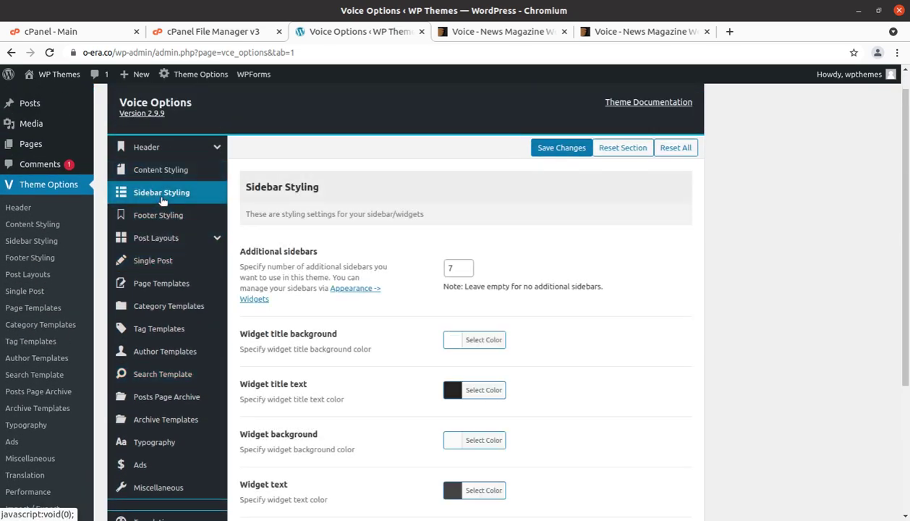
pyautogui.click(156, 218)
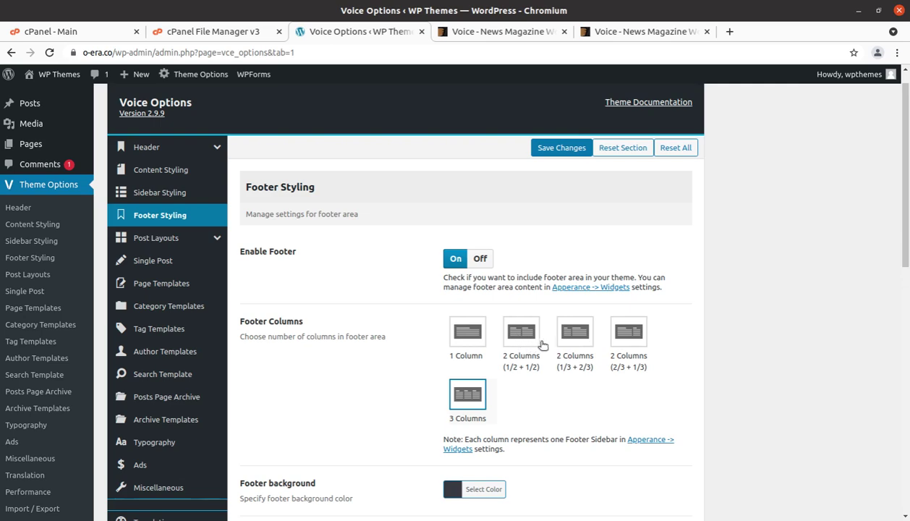
pyautogui.scroll(-3, 640, 346)
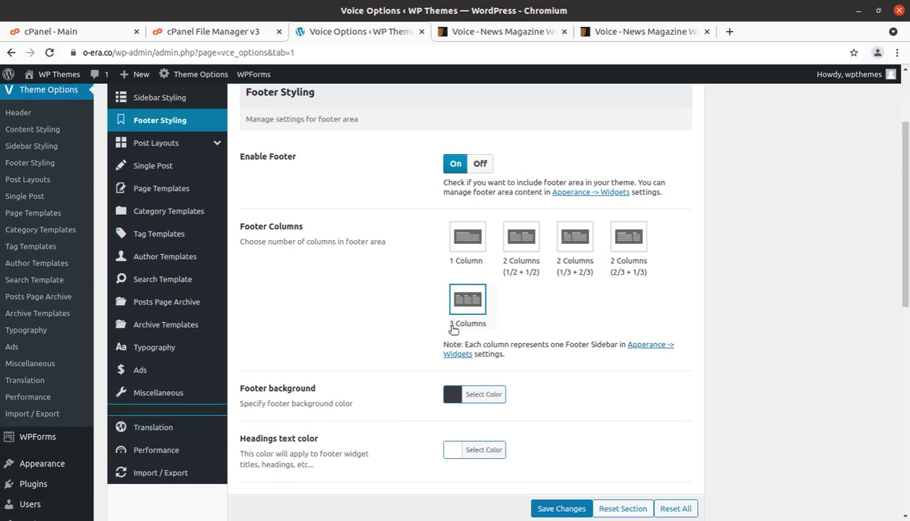
pyautogui.scroll(-12, 434, 358)
pyautogui.scroll(-5, 448, 355)
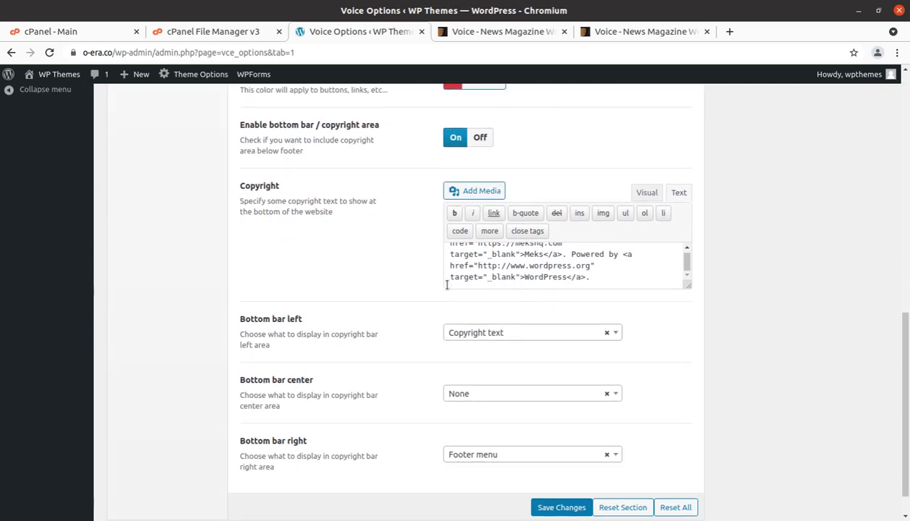
pyautogui.scroll(-2, 449, 289)
pyautogui.scroll(16, 402, 353)
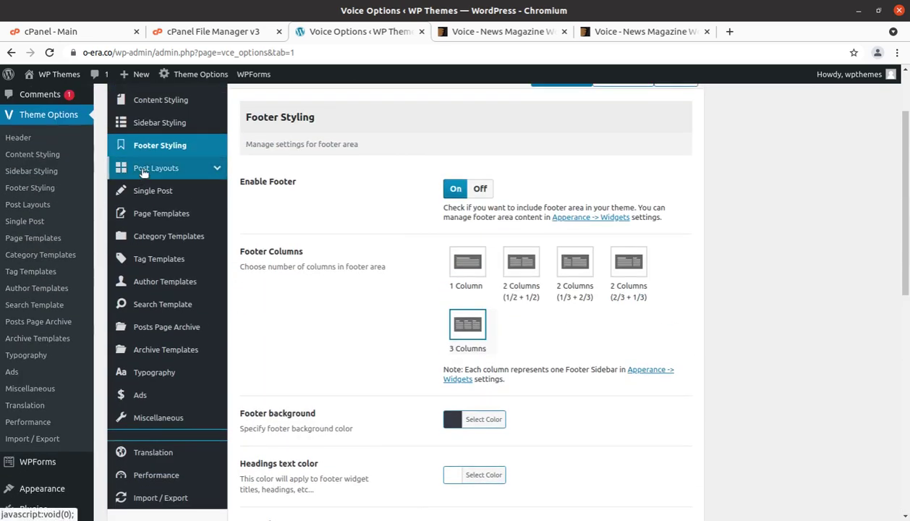
# Step: Open the Post Layouts options and review the large featured area settings and the list of available layouts
pyautogui.click(144, 171)
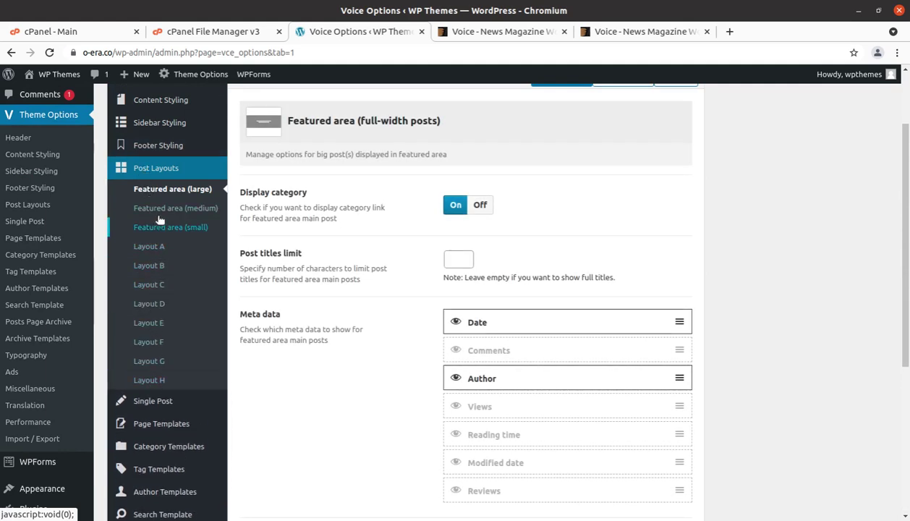
pyautogui.scroll(-1, 158, 220)
pyautogui.scroll(-3, 171, 246)
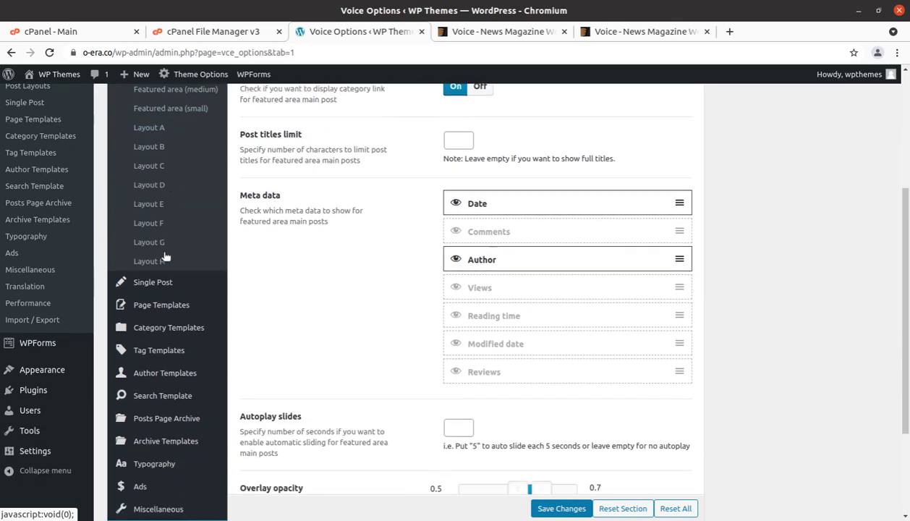
# Step: Open the Single Post options and review the layout, content width, sidebar and meta data settings
pyautogui.click(151, 276)
pyautogui.scroll(4, 274, 307)
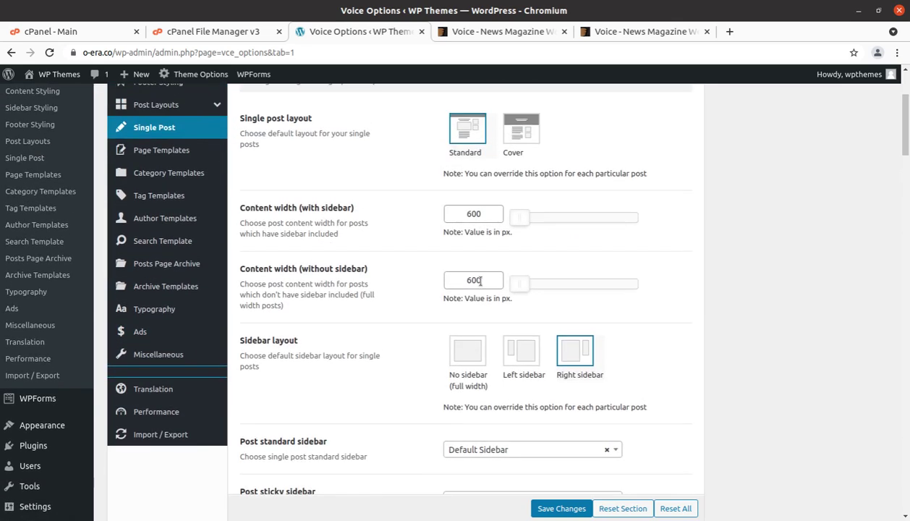
pyautogui.scroll(-8, 463, 246)
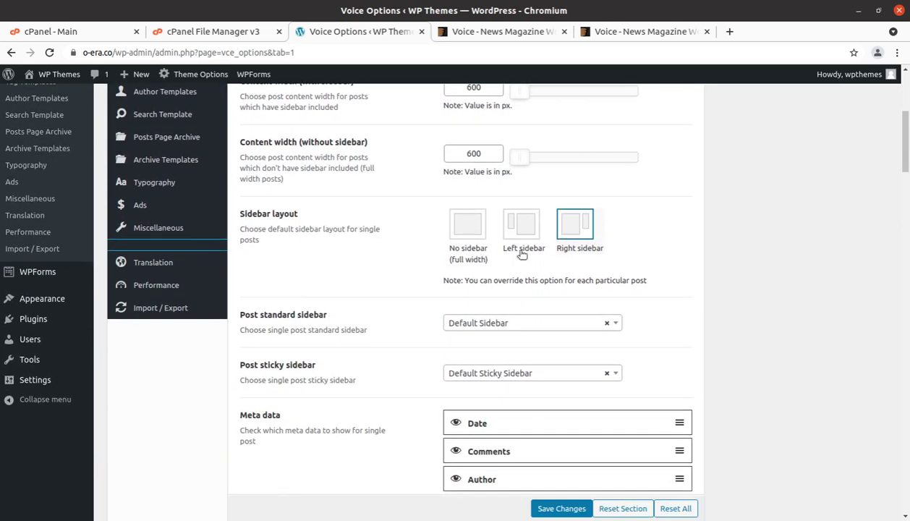
pyautogui.scroll(-4, 421, 276)
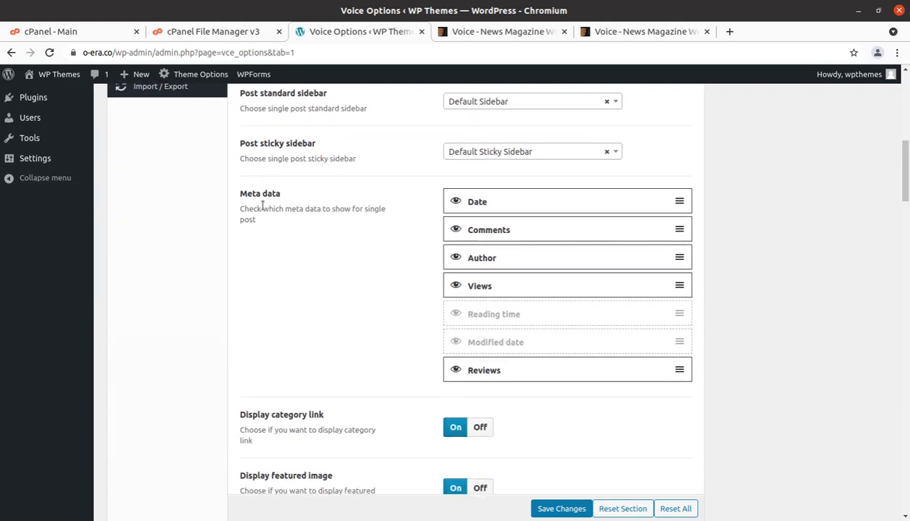
pyautogui.scroll(-2, 535, 232)
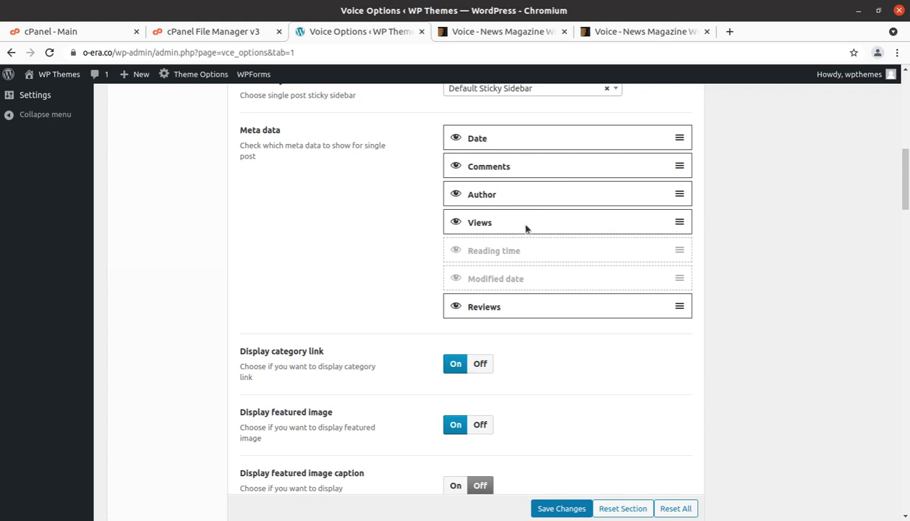
# Step: Switch the Views and Author meta data for single posts off and back on
pyautogui.click(456, 223)
pyautogui.click(456, 223)
pyautogui.click(456, 194)
pyautogui.click(457, 195)
# Step: Review the remaining Single Post options for display elements, social share buttons, author box, related posts and paginated posts
pyautogui.scroll(-1, 361, 326)
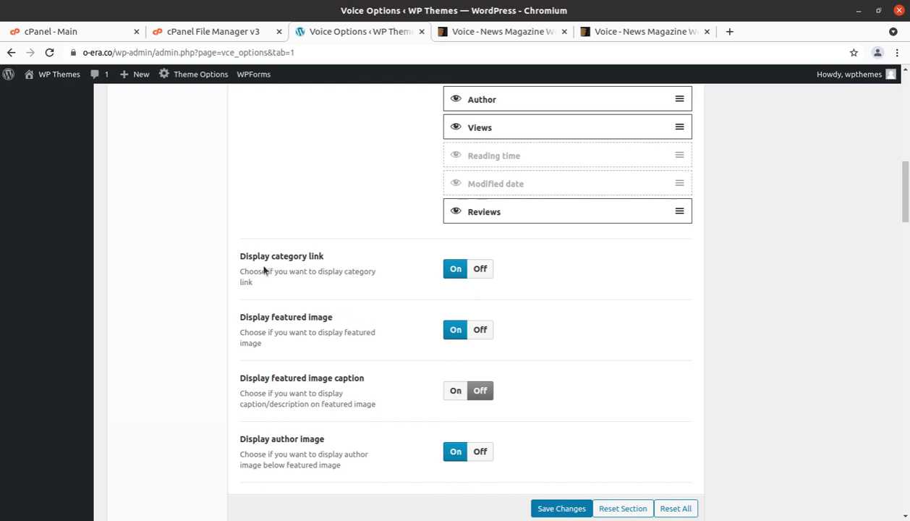
pyautogui.scroll(-2, 296, 273)
pyautogui.scroll(-3, 348, 260)
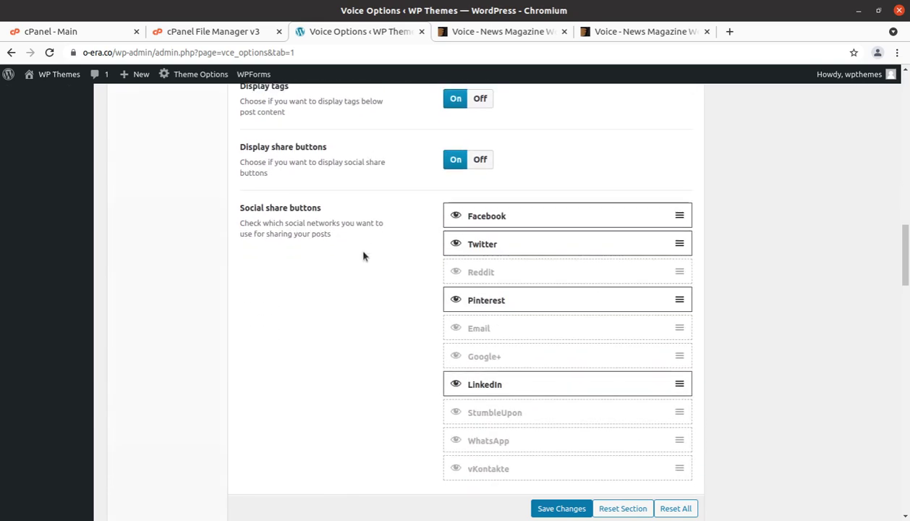
pyautogui.scroll(-4, 324, 334)
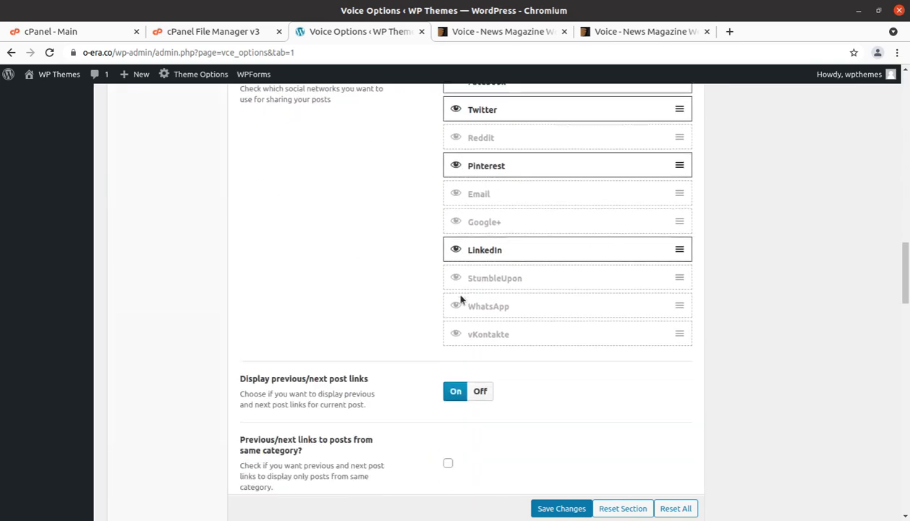
pyautogui.scroll(-9, 385, 307)
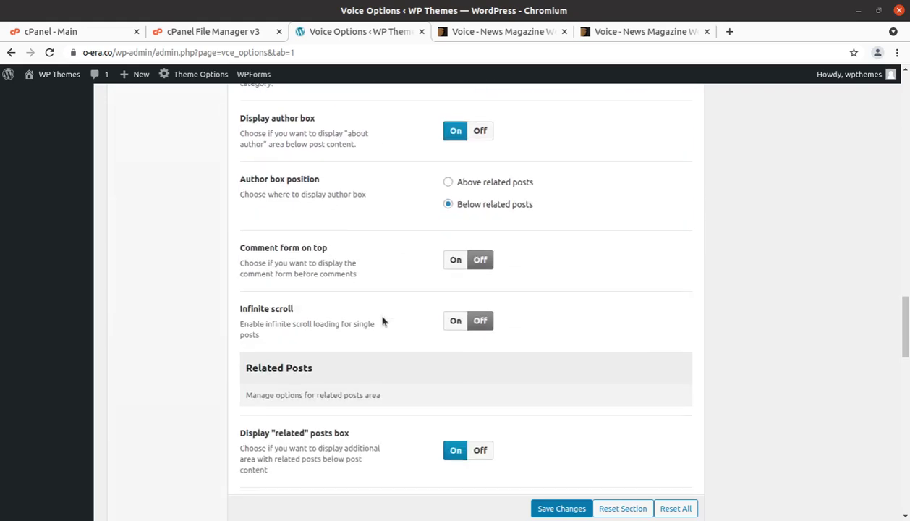
pyautogui.scroll(-6, 379, 323)
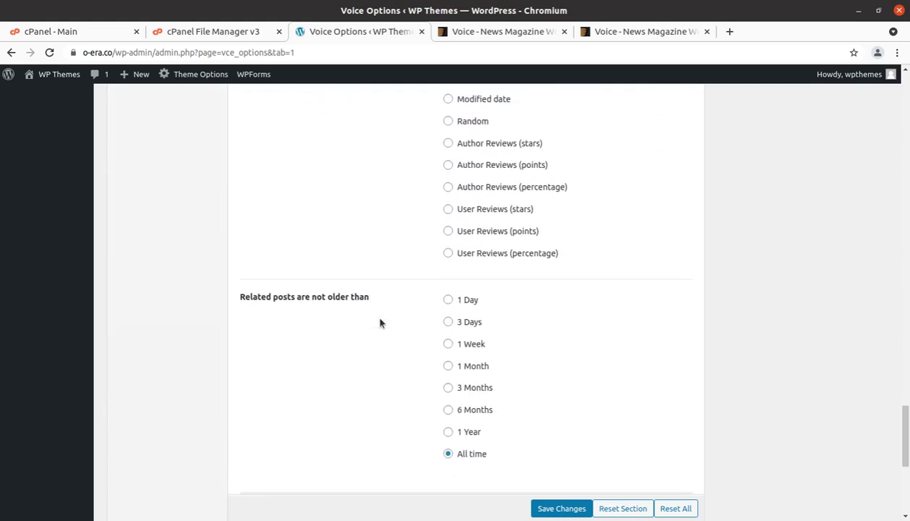
pyautogui.scroll(12, 380, 323)
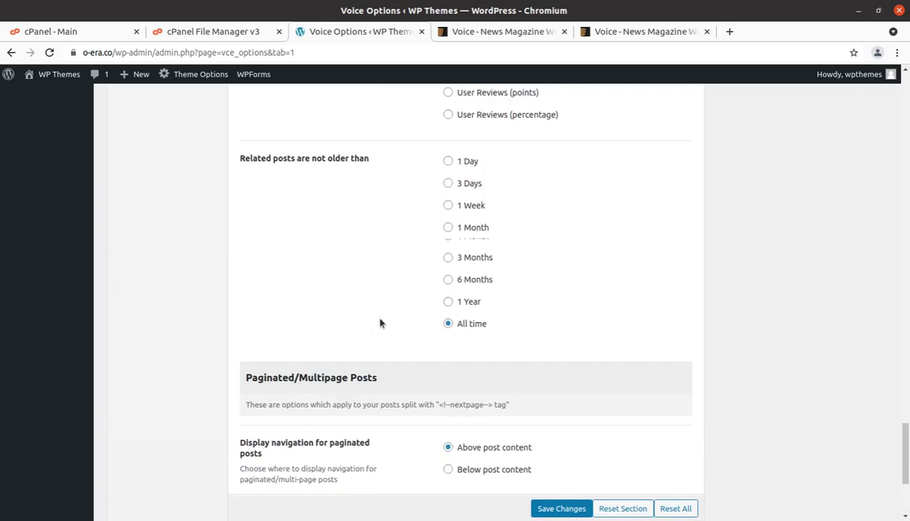
# Step: Open the Page Templates options and review the layout, content width, sidebar and display settings
pyautogui.scroll(14, 375, 330)
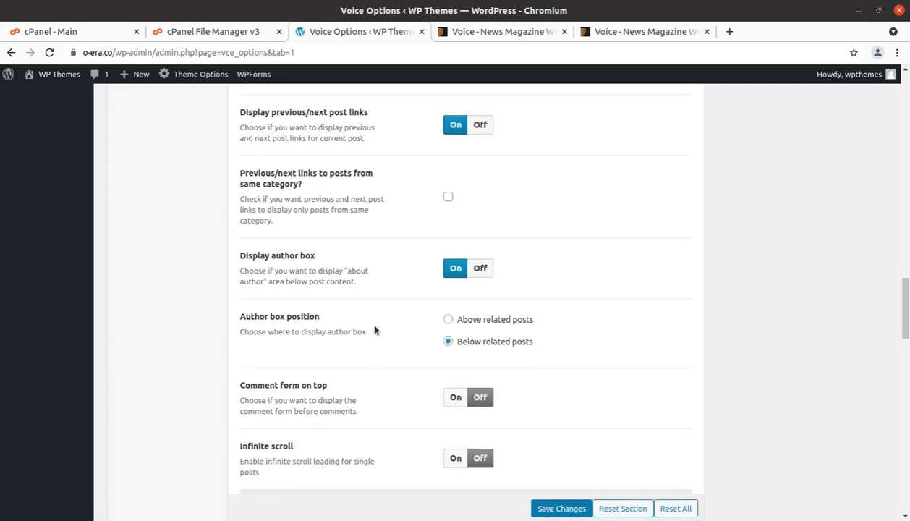
pyautogui.scroll(12, 319, 333)
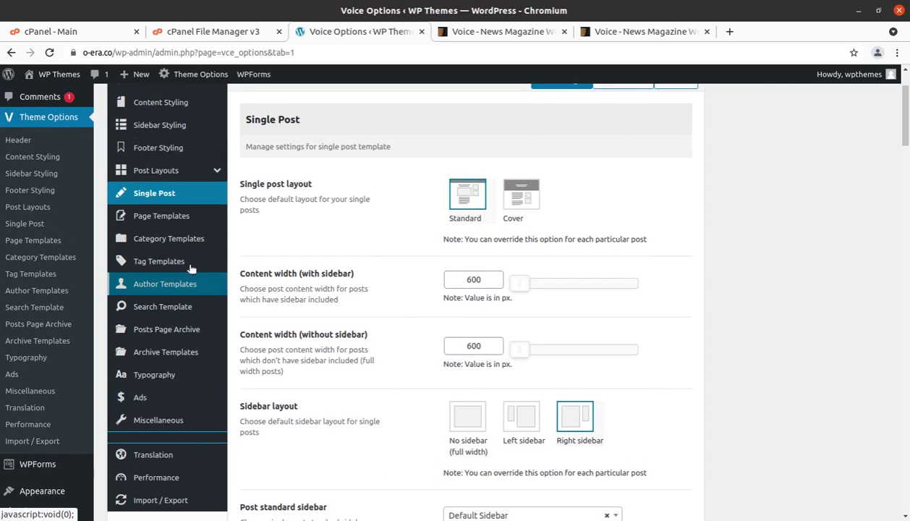
pyautogui.click(165, 215)
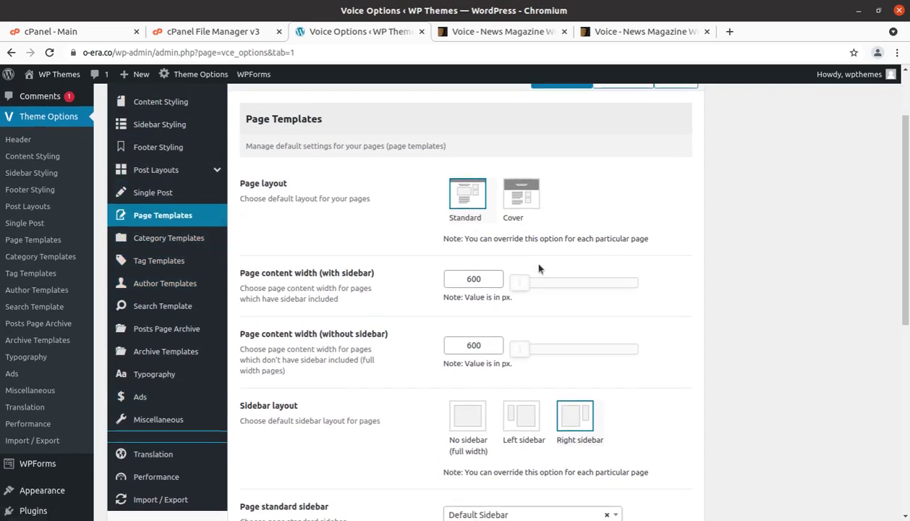
pyautogui.scroll(-6, 536, 269)
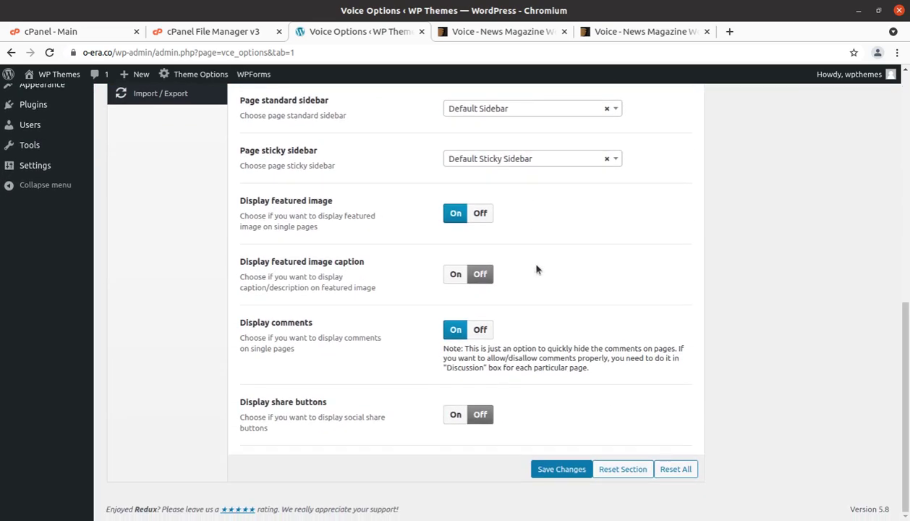
# Step: Look through the Category, Tag, Author and Search template options for their archive layouts and sidebar settings
pyautogui.scroll(6, 536, 269)
pyautogui.click(166, 278)
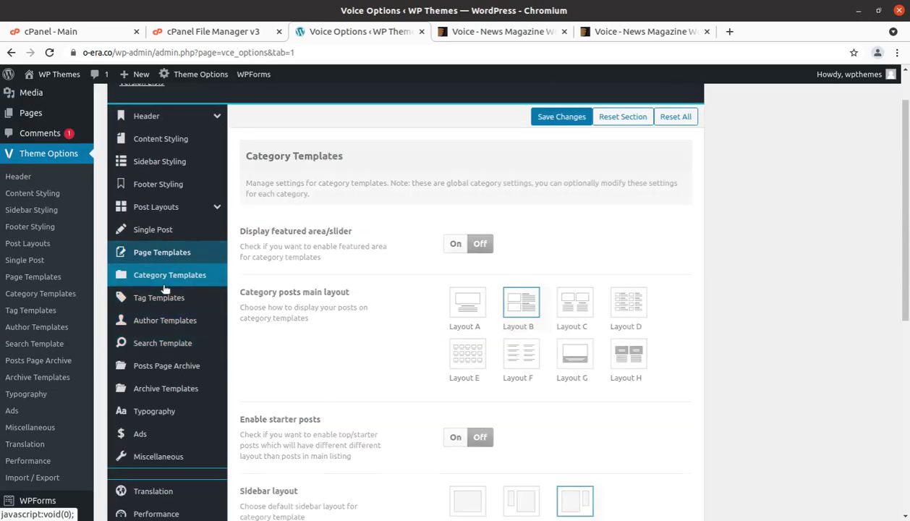
pyautogui.click(166, 298)
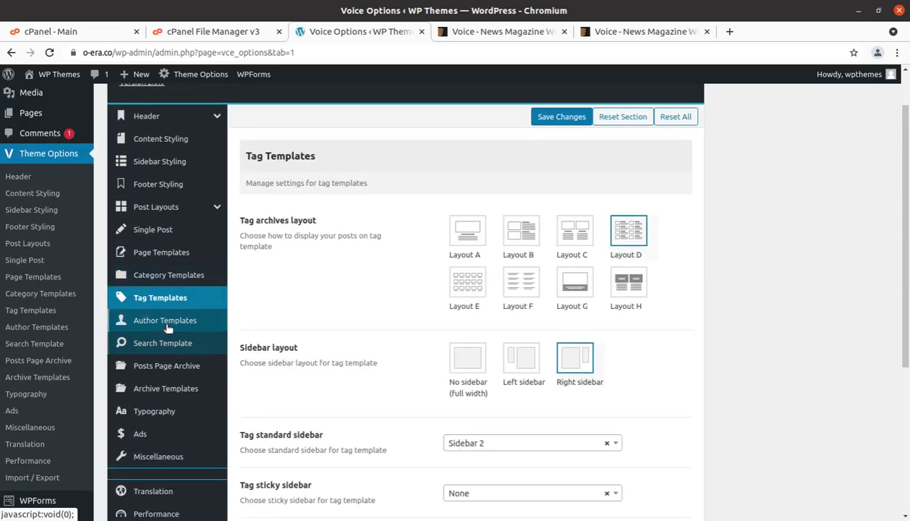
pyautogui.click(167, 322)
pyautogui.click(166, 345)
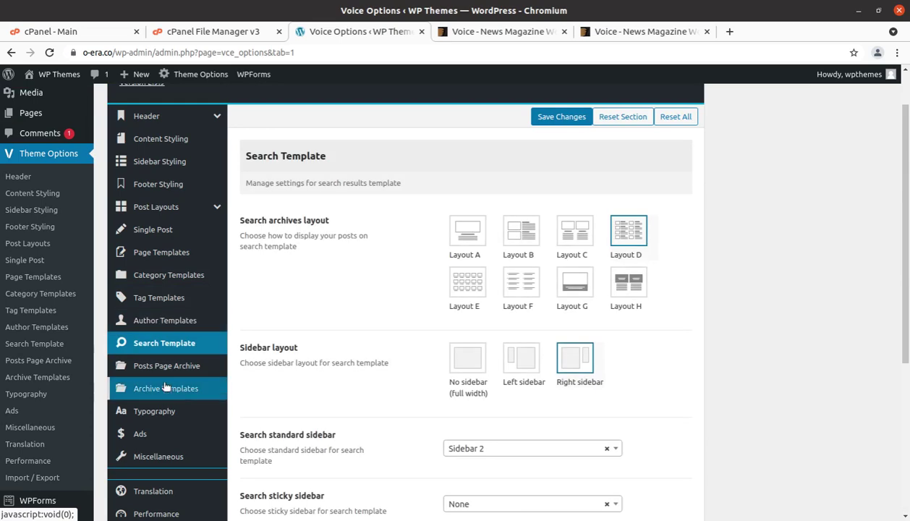
# Step: Look through the Posts Page Archive, Archive Templates and Typography options
pyautogui.click(168, 366)
pyautogui.scroll(-3, 177, 378)
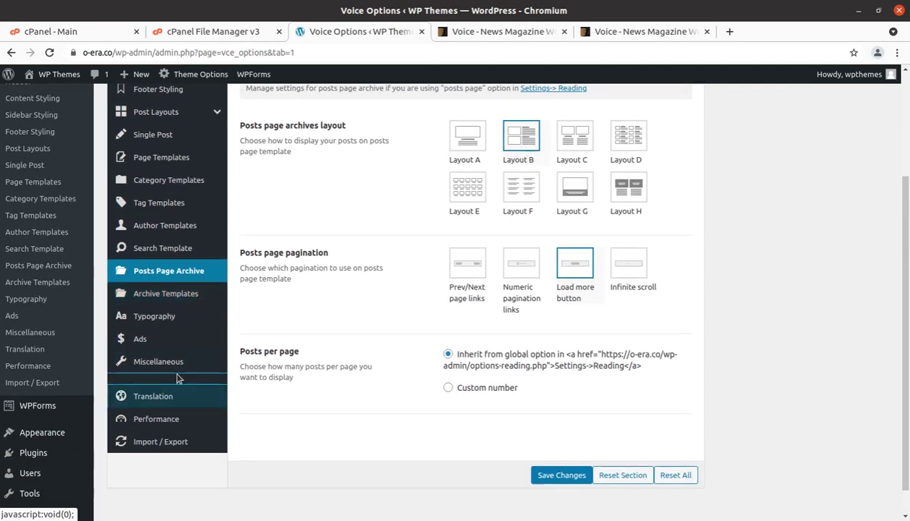
pyautogui.click(167, 294)
pyautogui.click(170, 318)
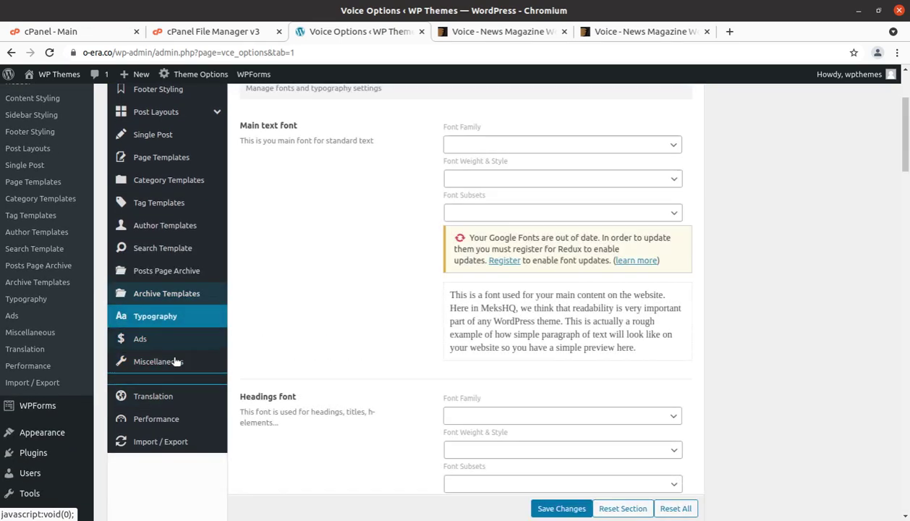
# Step: Open the Ads options and review the below header, above footer and below single post title ad slots
pyautogui.click(166, 340)
pyautogui.scroll(3, 423, 351)
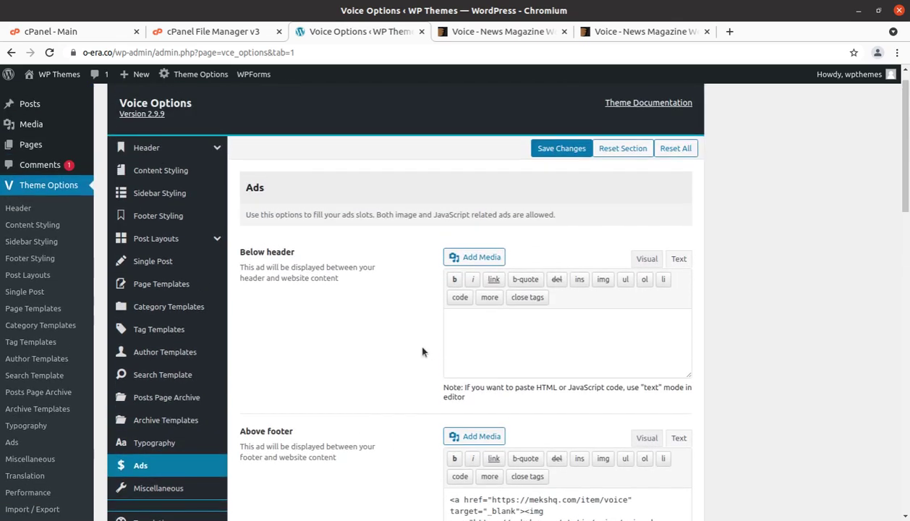
pyautogui.scroll(-5, 422, 352)
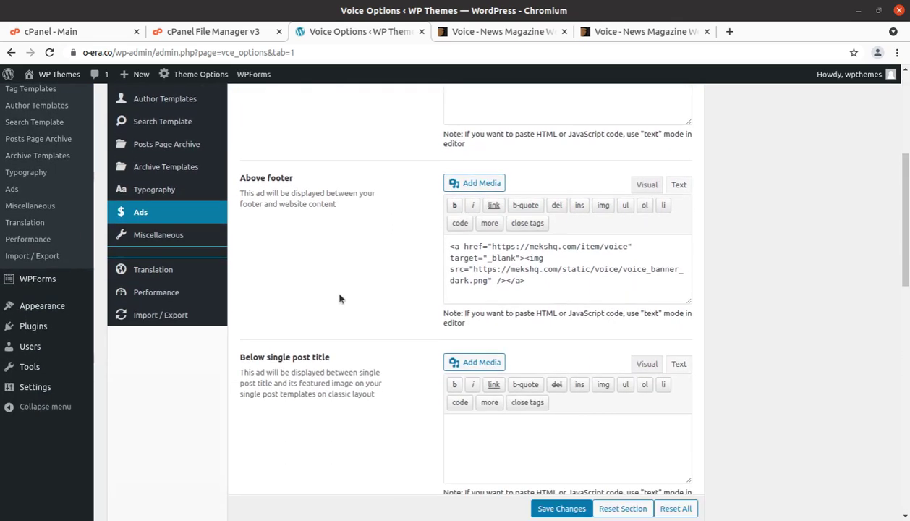
# Step: Open the Miscellaneous options and review RTL mode, default featured image, more string and the "time ago" format
pyautogui.click(160, 238)
pyautogui.scroll(2, 364, 302)
pyautogui.scroll(3, 364, 302)
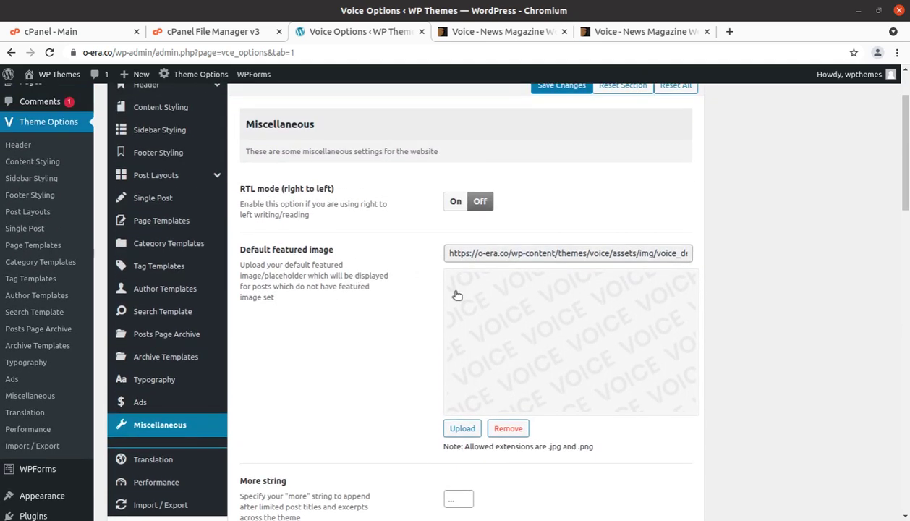
pyautogui.scroll(1, 434, 282)
pyautogui.scroll(-4, 399, 291)
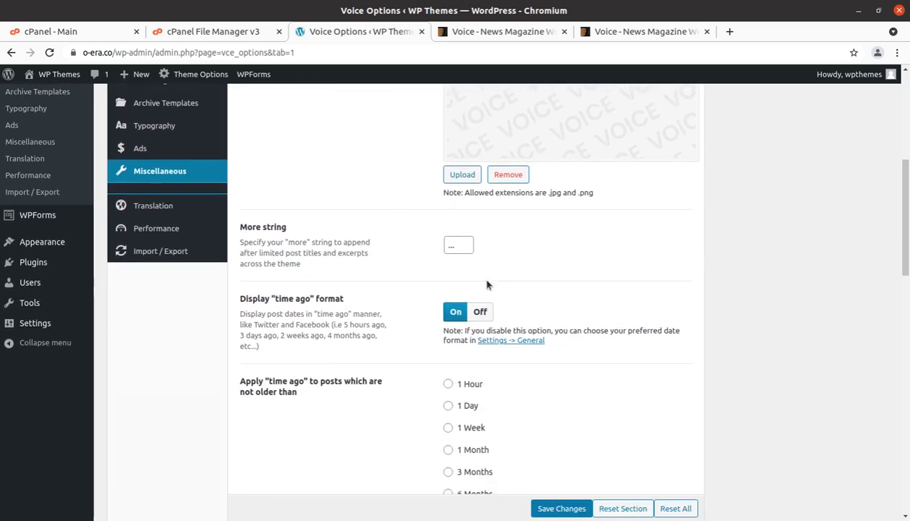
pyautogui.scroll(-1, 451, 228)
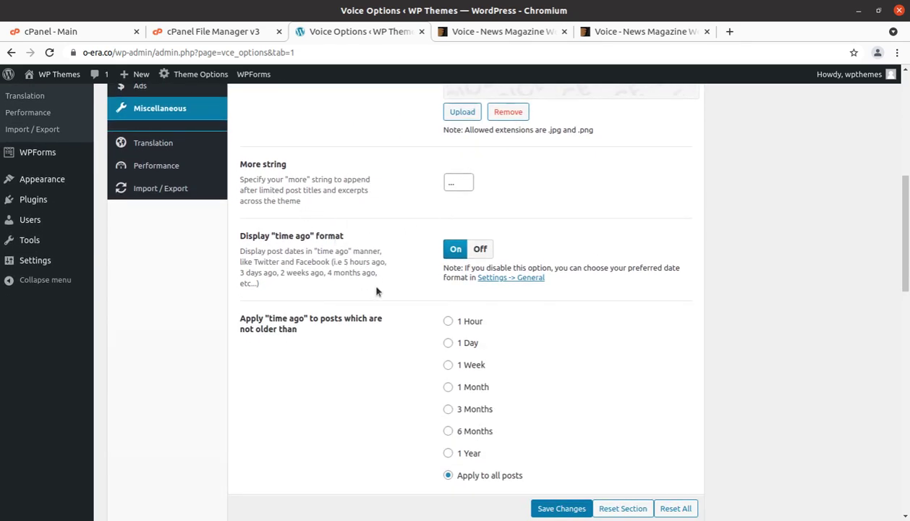
pyautogui.scroll(-2, 377, 291)
# Step: Review the remaining Miscellaneous options, from post views forgery and scroll to top to reading speed and primary category support
pyautogui.scroll(-10, 366, 290)
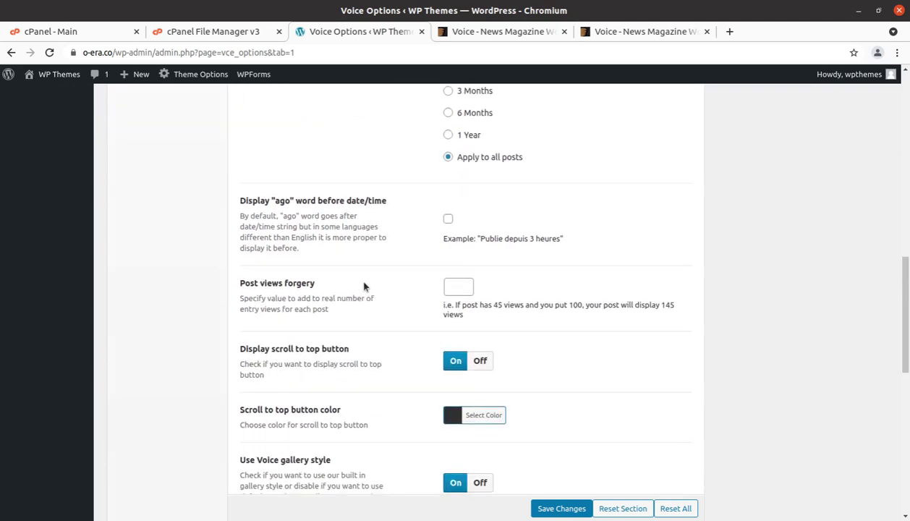
pyautogui.scroll(10, 375, 333)
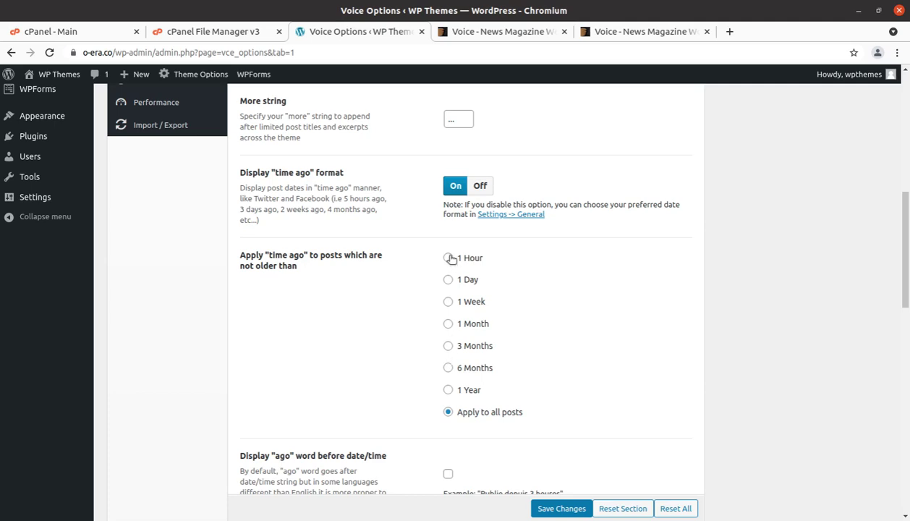
pyautogui.scroll(-1, 438, 352)
pyautogui.scroll(-10, 434, 349)
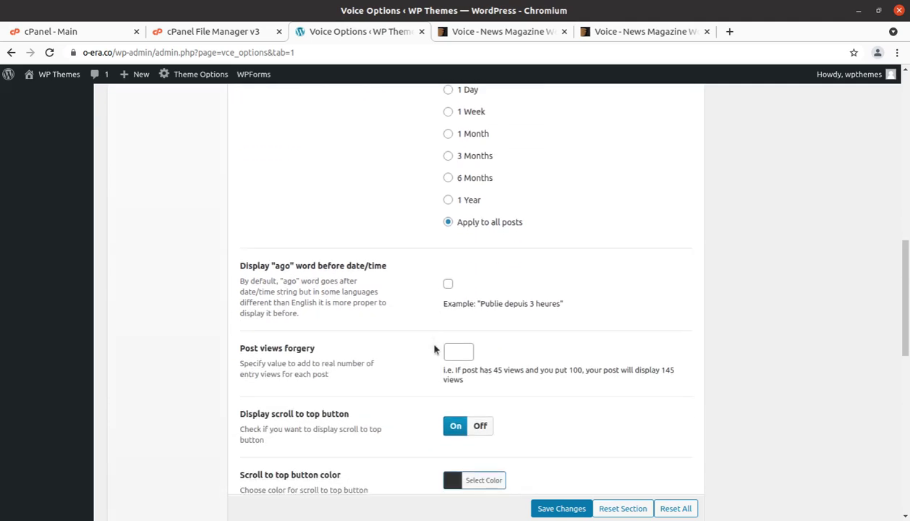
pyautogui.scroll(10, 422, 355)
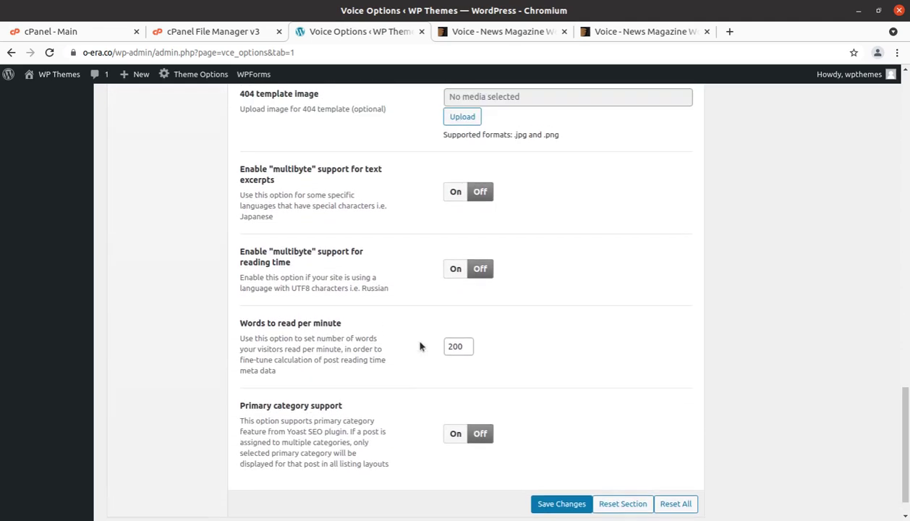
pyautogui.scroll(2, 173, 402)
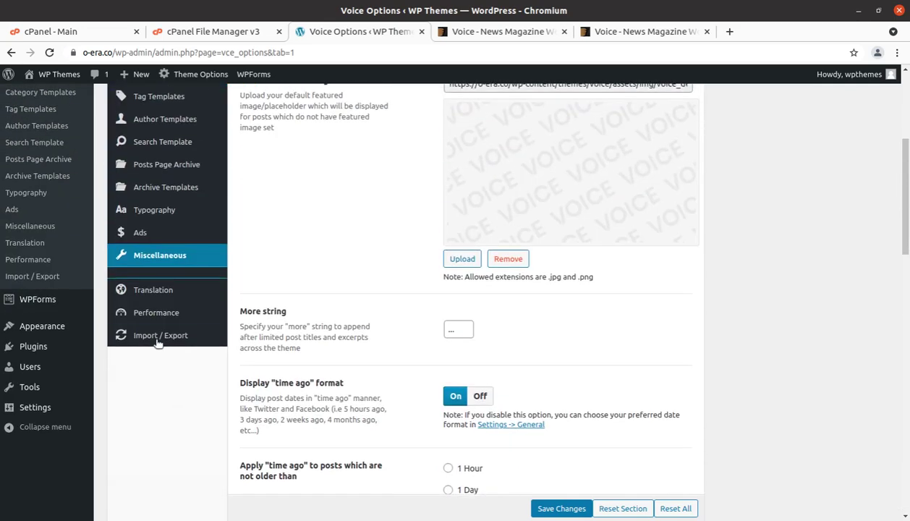
# Step: Open the Translation options and examine the text fields for Load more, Read more, comment labels and Newer Entries
pyautogui.click(157, 290)
pyautogui.scroll(2, 358, 326)
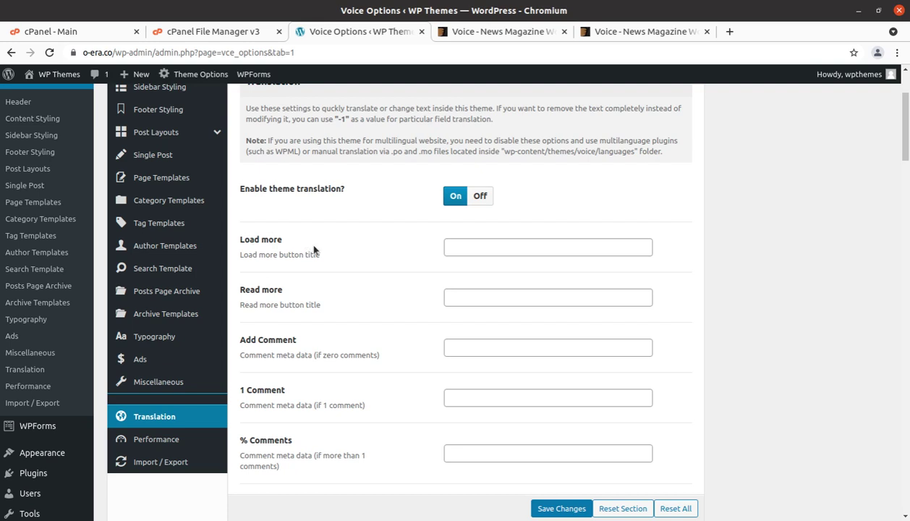
pyautogui.click(475, 248)
pyautogui.click(448, 293)
pyautogui.click(454, 340)
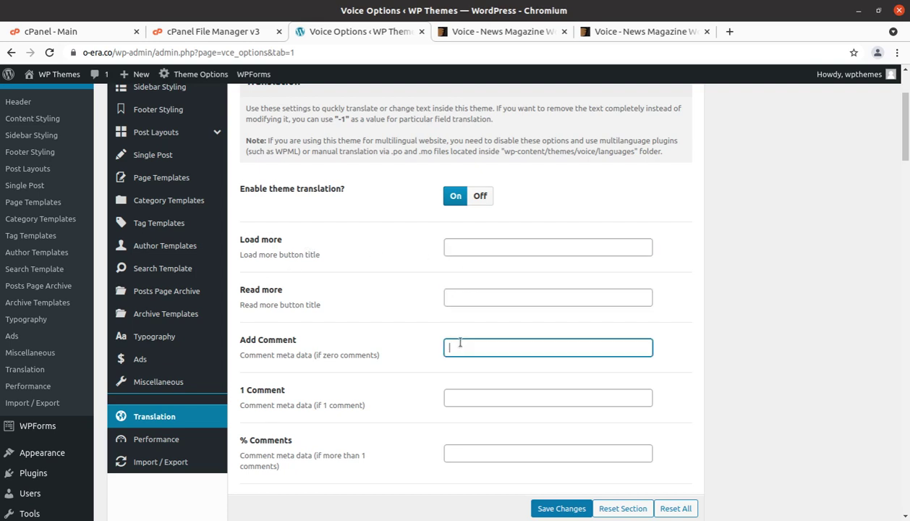
pyautogui.scroll(-3, 456, 362)
pyautogui.moveTo(243, 327); pyautogui.dragTo(285, 340)
pyautogui.moveTo(294, 377); pyautogui.dragTo(244, 375)
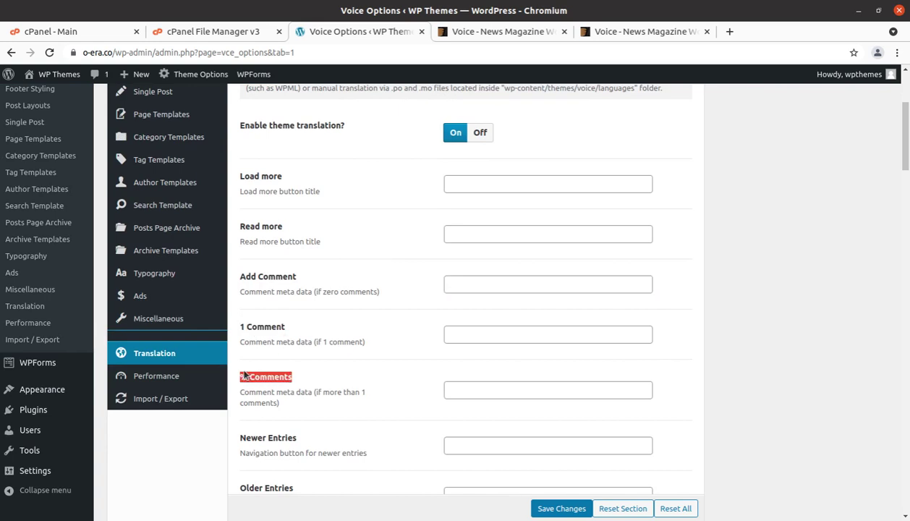
pyautogui.moveTo(291, 438); pyautogui.dragTo(238, 438)
pyautogui.click(293, 438)
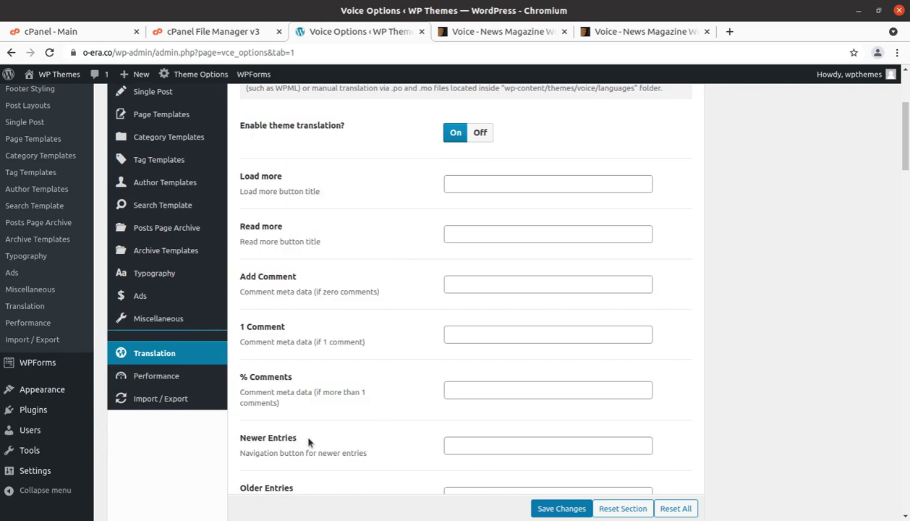
# Step: Review the remaining Translation fields for navigation, archive titles, post meta data, comment form and 404 page texts
pyautogui.scroll(-3, 309, 435)
pyautogui.scroll(-9, 301, 390)
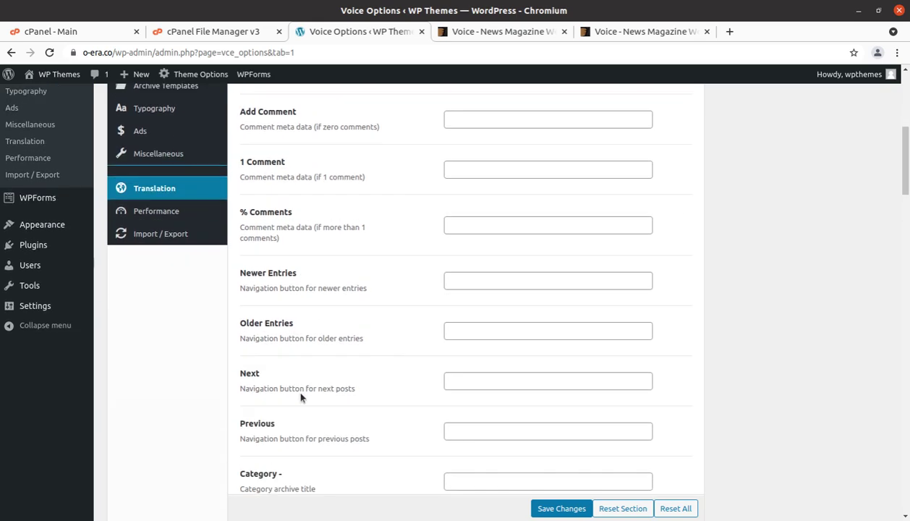
pyautogui.scroll(-7, 354, 344)
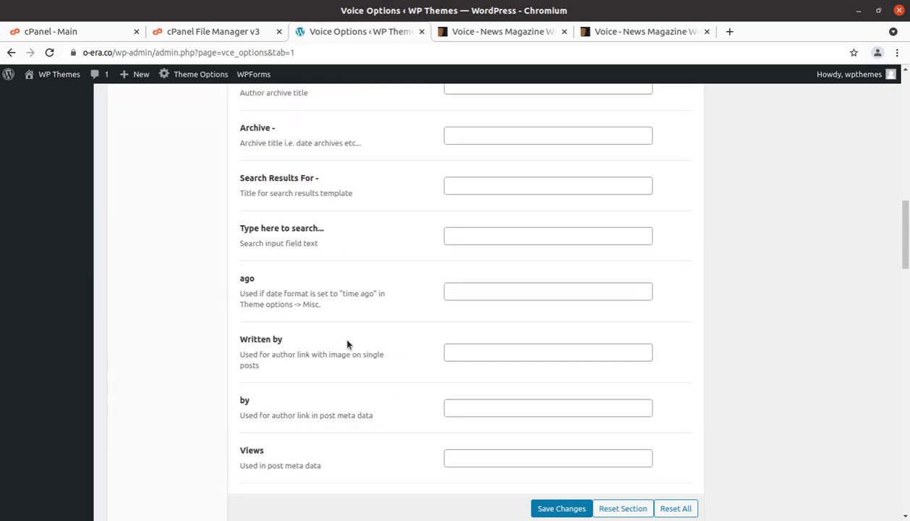
pyautogui.scroll(-5, 348, 344)
pyautogui.scroll(-17, 348, 344)
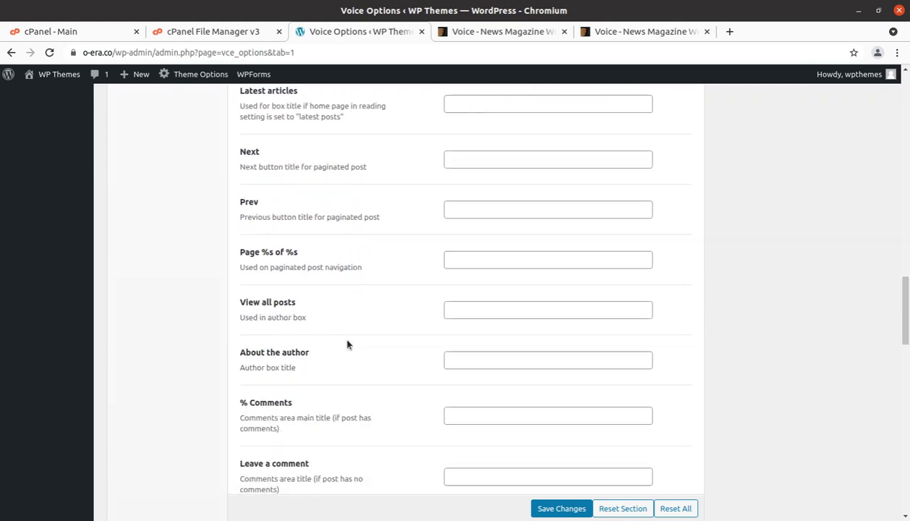
pyautogui.scroll(-16, 357, 272)
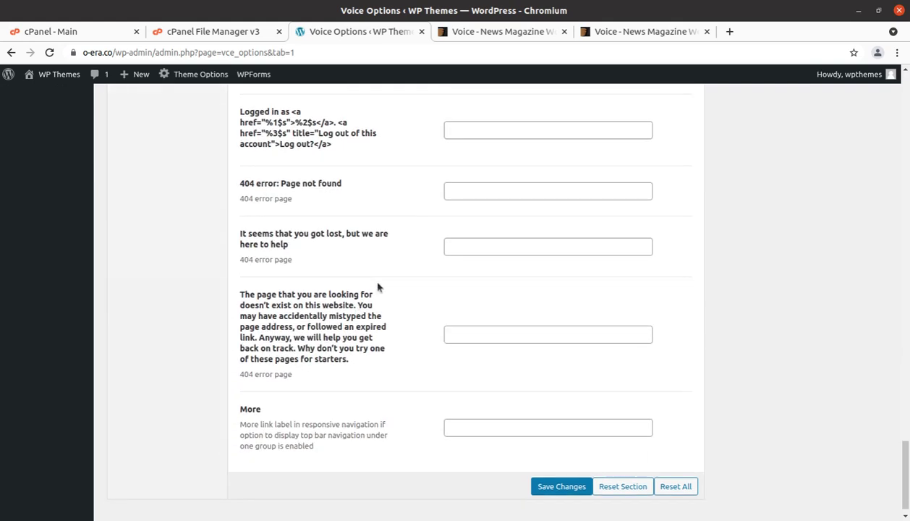
pyautogui.scroll(-1, 376, 288)
pyautogui.scroll(20, 360, 327)
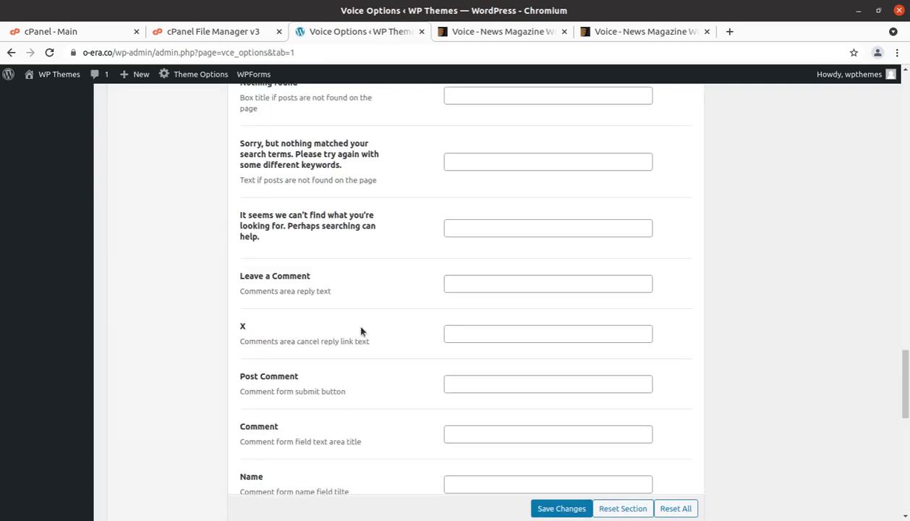
pyautogui.scroll(17, 362, 331)
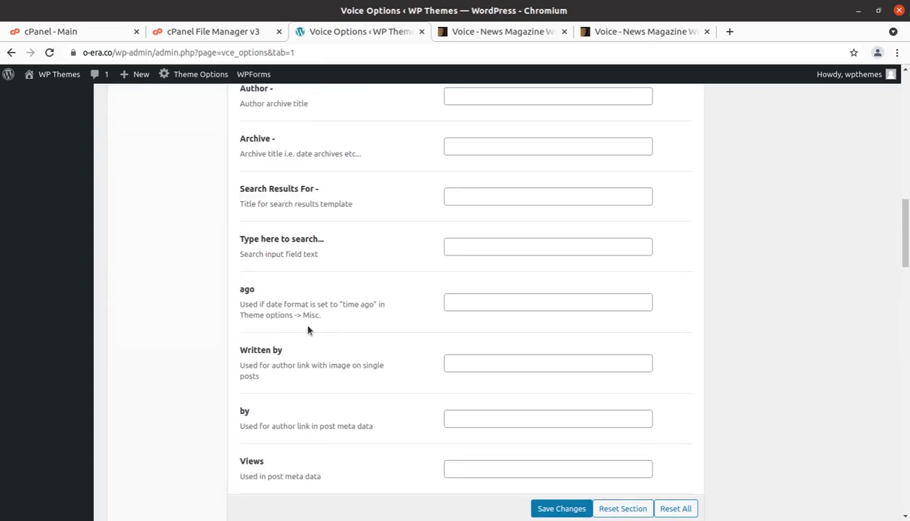
pyautogui.scroll(10, 307, 330)
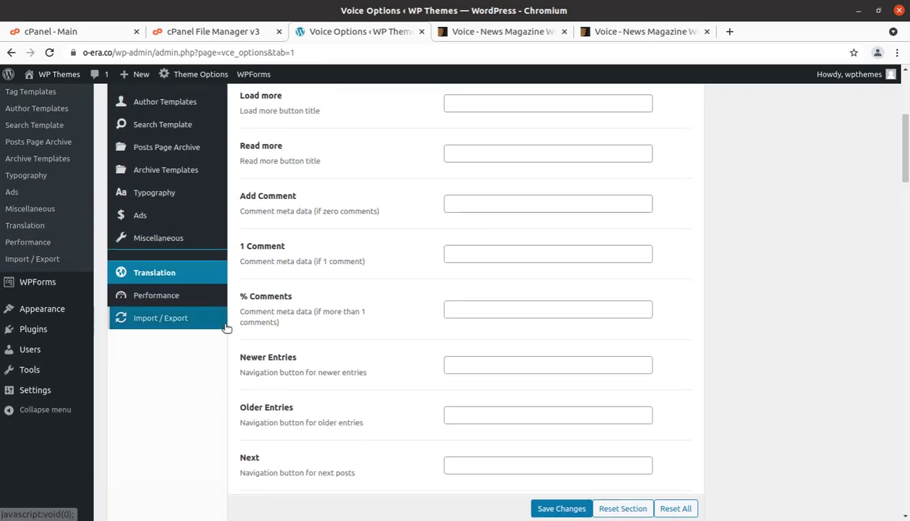
# Step: Review the Performance options for minified CSS, minified JS and image sizes, and open the Import / Export options
pyautogui.click(142, 295)
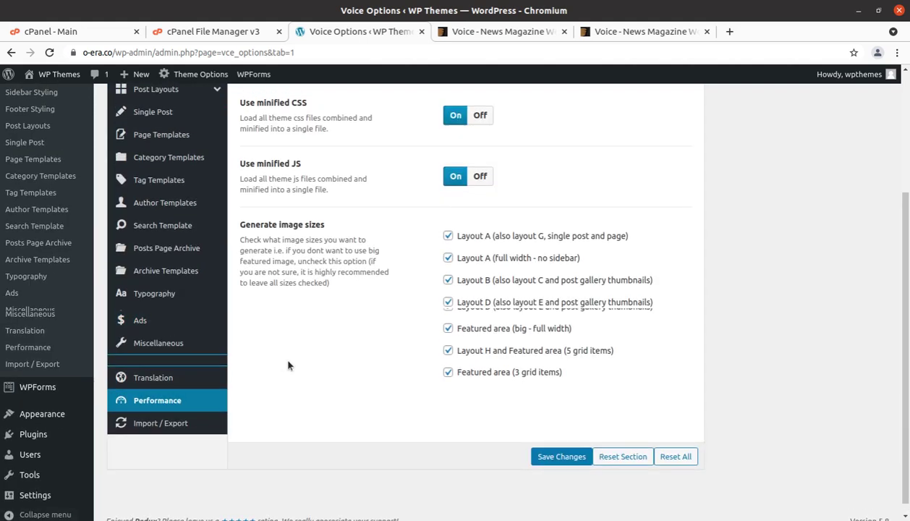
pyautogui.scroll(3, 319, 354)
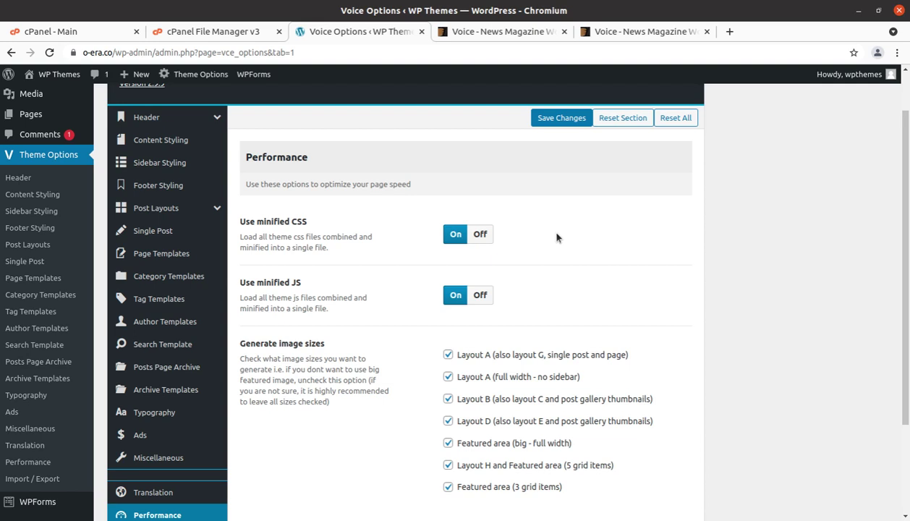
pyautogui.scroll(-2, 508, 259)
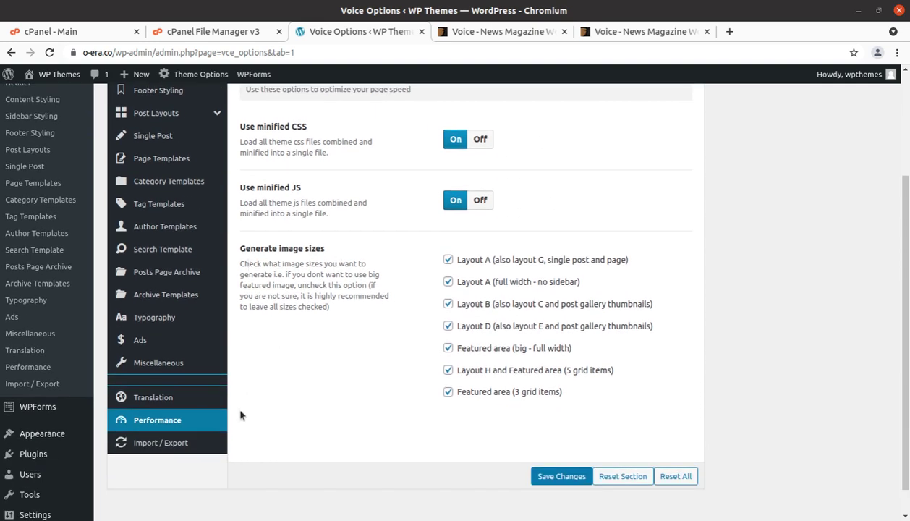
pyautogui.click(181, 439)
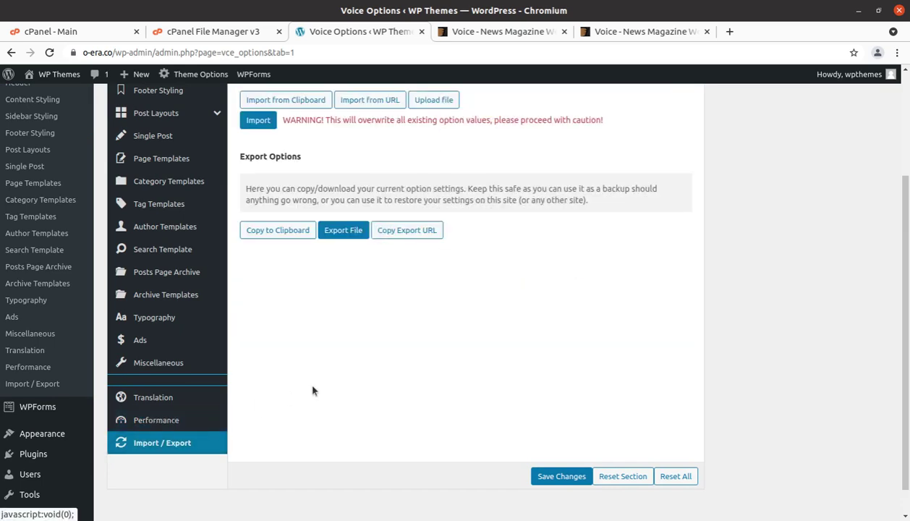
pyautogui.scroll(3, 318, 387)
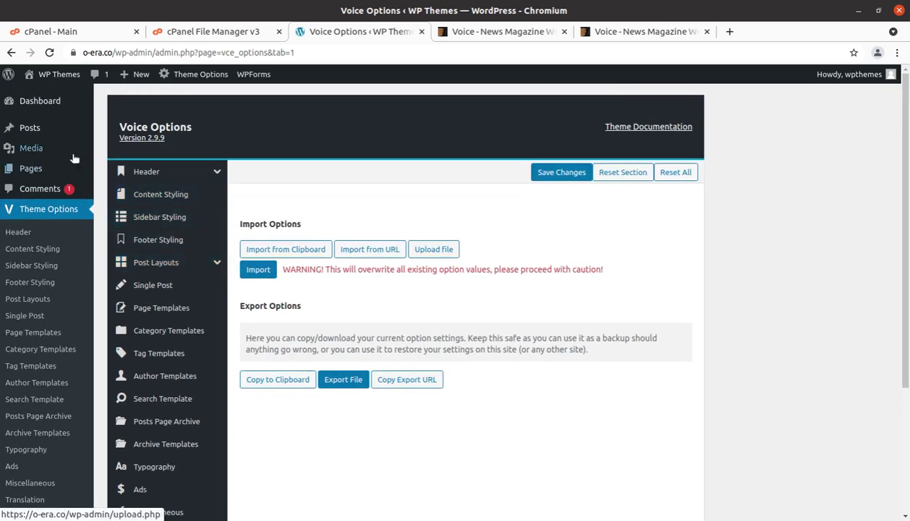
# Step: Look over the remaining WordPress admin sections below the theme options and open the Dashboard
pyautogui.scroll(-3, 73, 275)
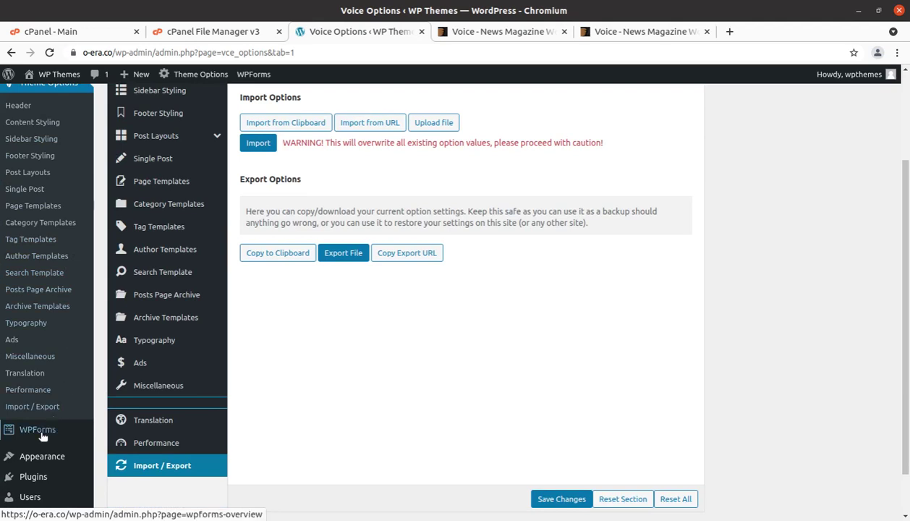
pyautogui.moveTo(42, 434)
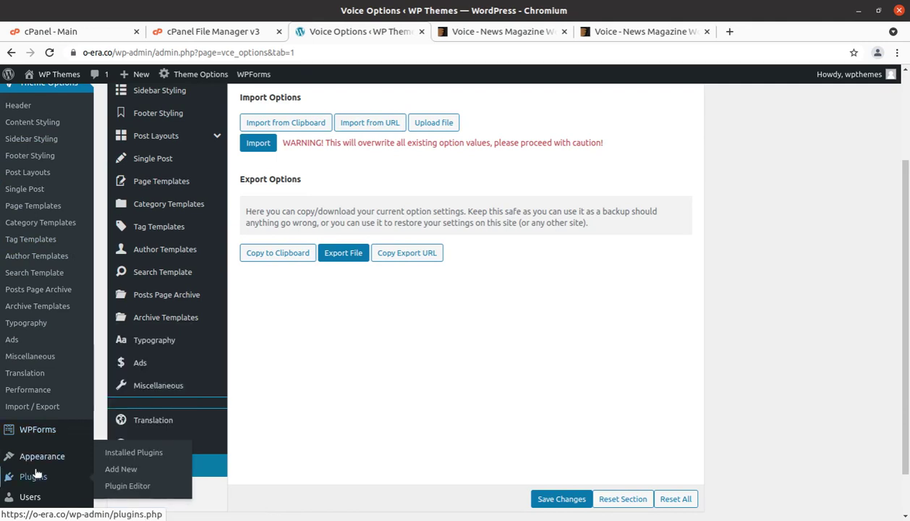
pyautogui.scroll(-1, 49, 438)
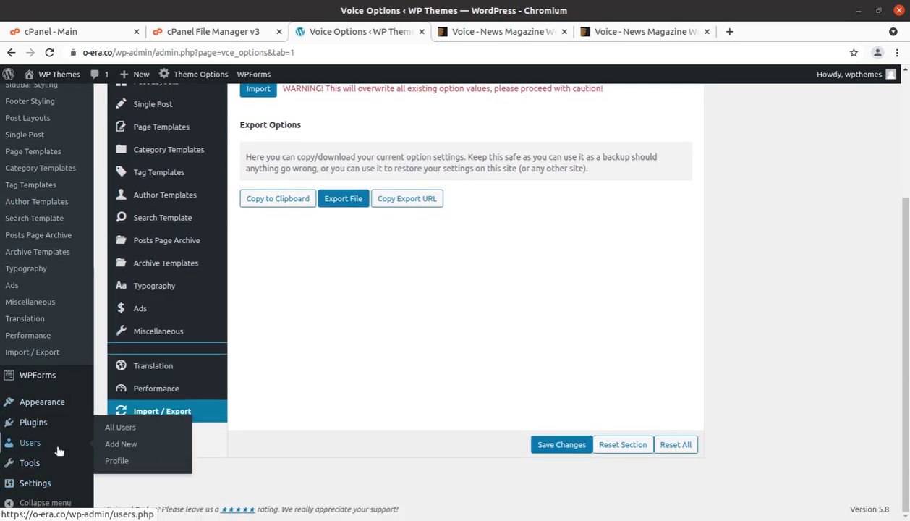
pyautogui.scroll(3, 57, 449)
pyautogui.click(45, 108)
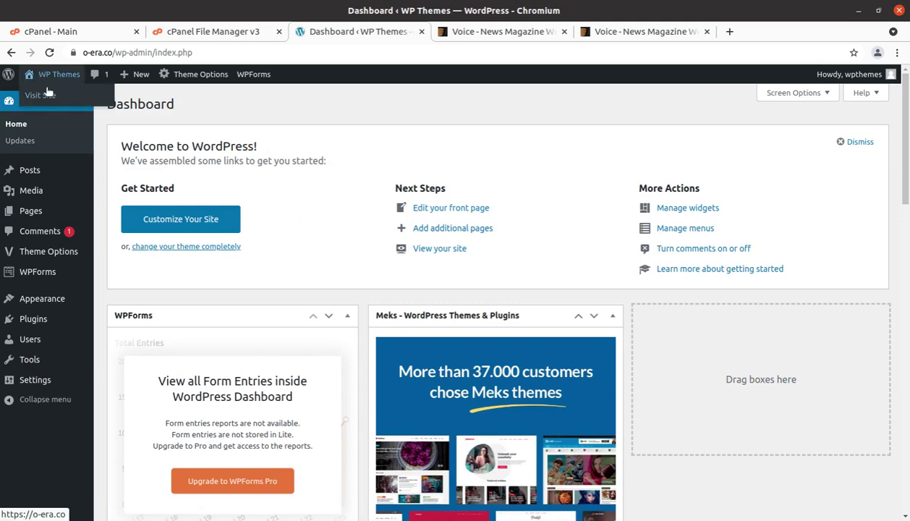
# Step: Open the live site in a new browser tab and view the home page's header and featured post slider
pyautogui.middleClick(46, 99)
pyautogui.click(457, 32)
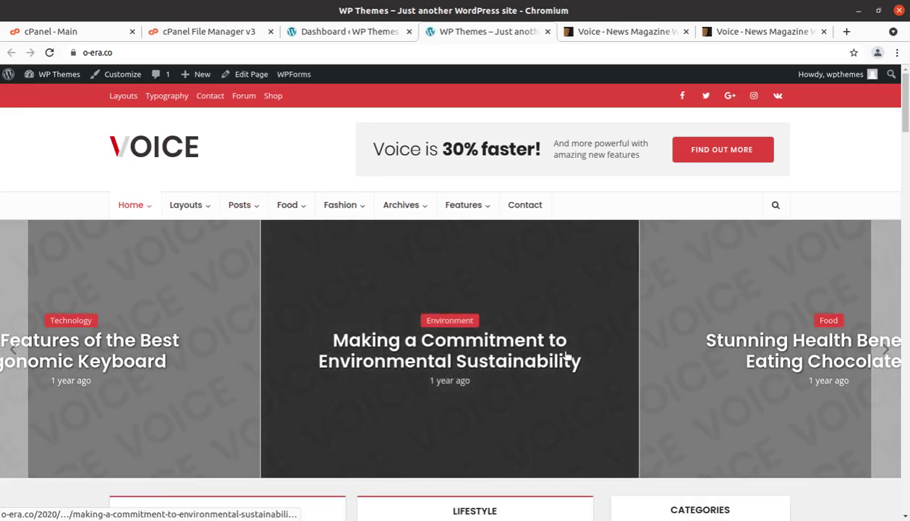
pyautogui.scroll(-3, 497, 350)
pyautogui.scroll(-2, 497, 350)
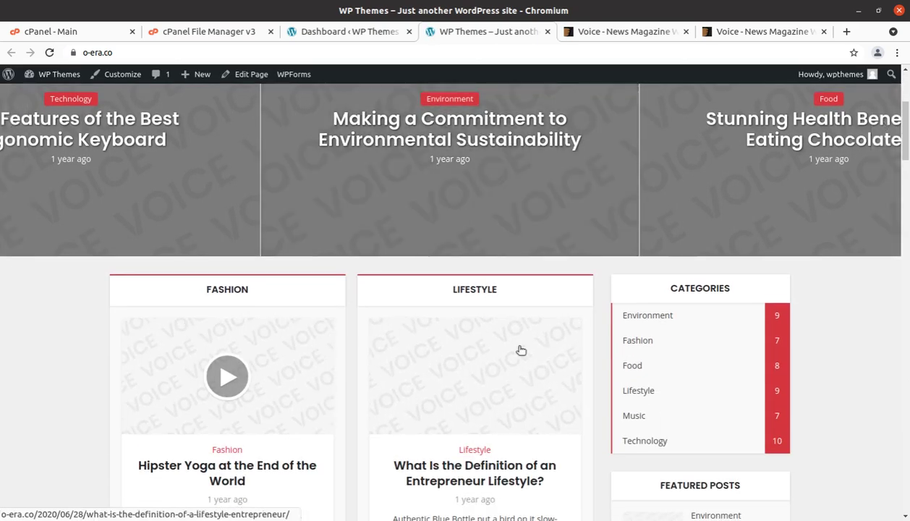
pyautogui.scroll(-2, 518, 348)
pyautogui.scroll(6, 514, 350)
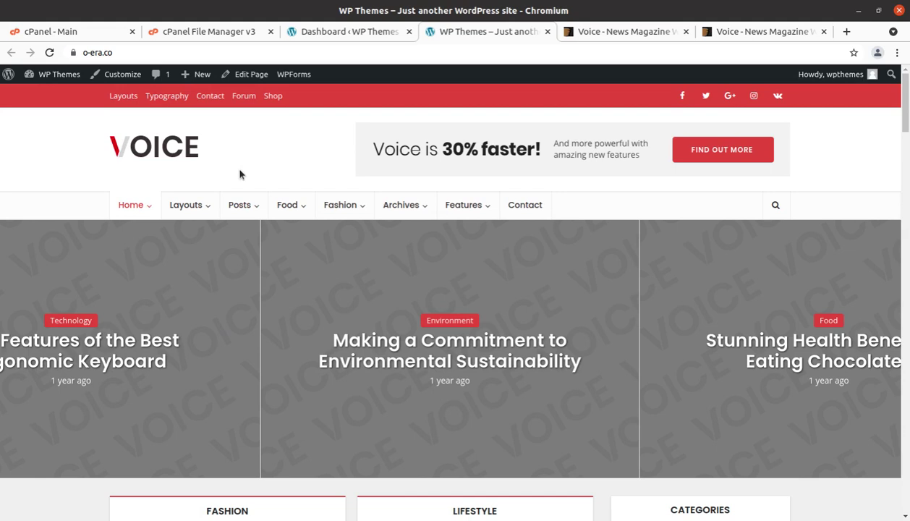
# Step: Examine the home page's Fashion, Lifestyle, Food and Environment blocks along with the sidebar widgets and sticky header
pyautogui.scroll(-2, 362, 376)
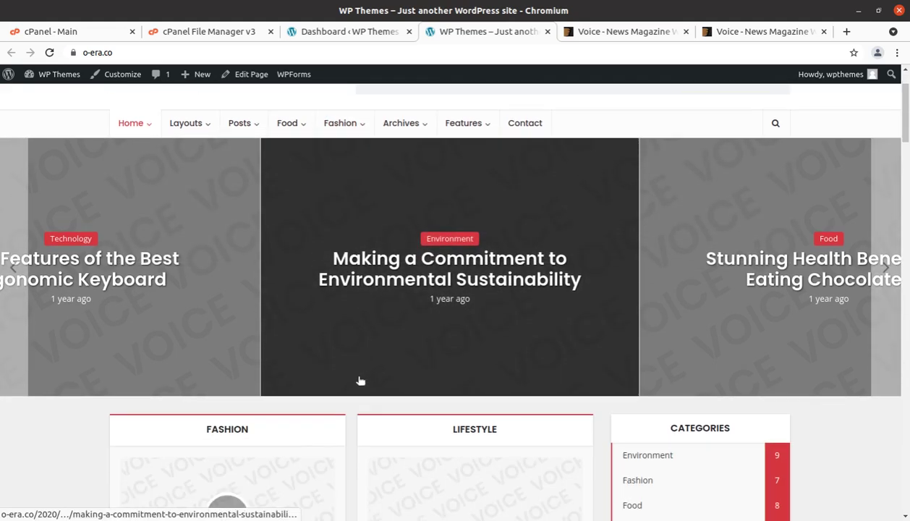
pyautogui.scroll(-4, 406, 433)
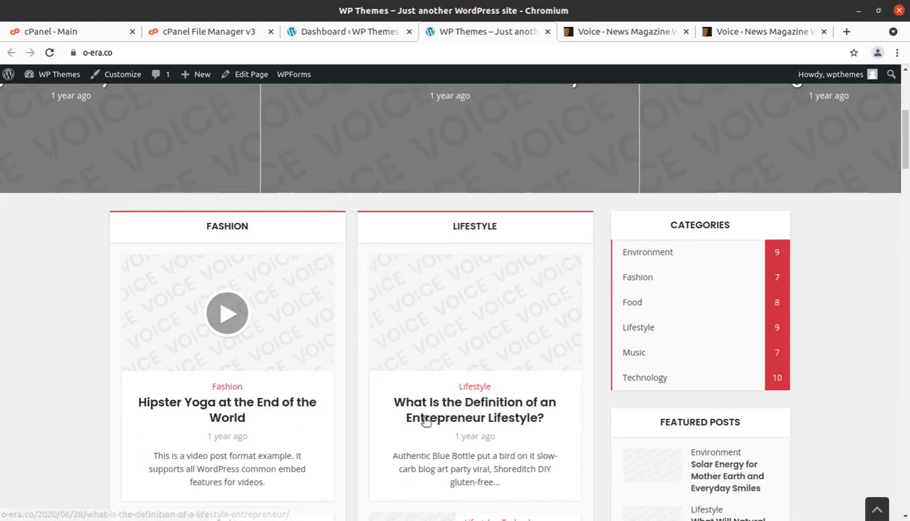
pyautogui.scroll(-5, 383, 428)
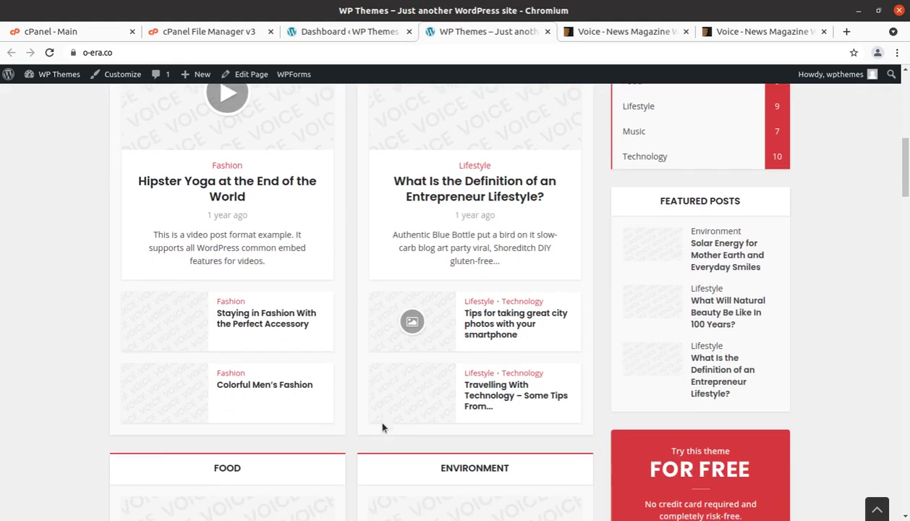
pyautogui.scroll(-1, 383, 428)
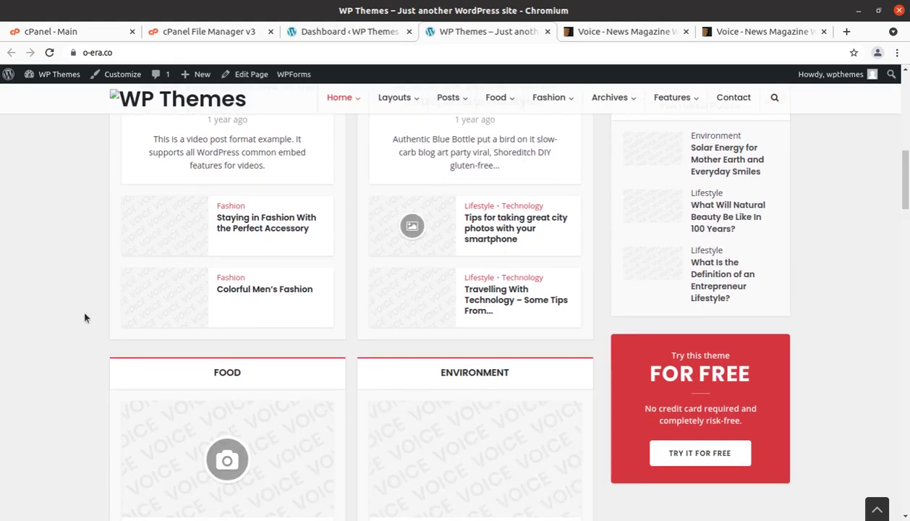
pyautogui.scroll(2, 97, 347)
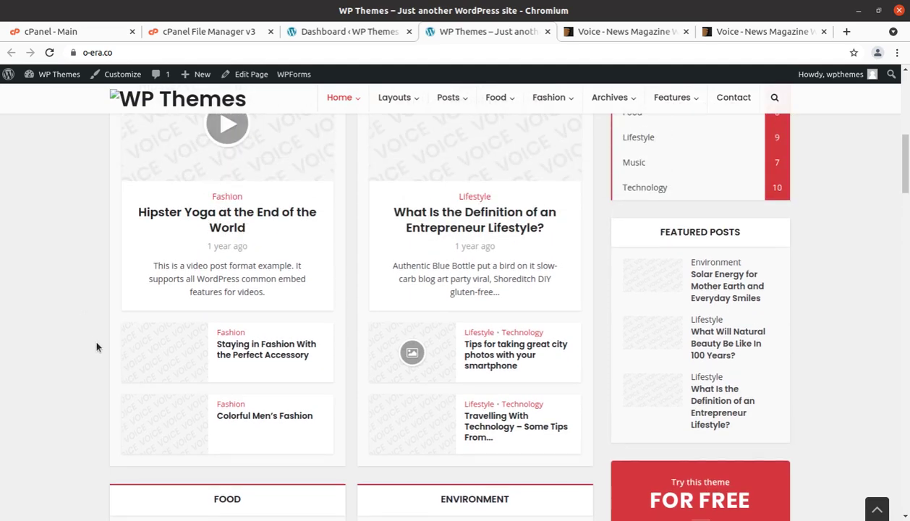
pyautogui.scroll(-5, 829, 378)
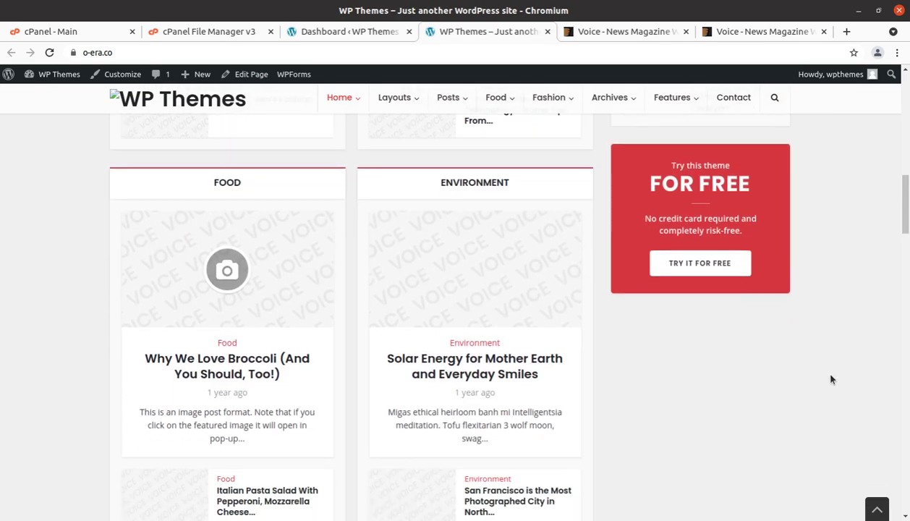
pyautogui.scroll(-3, 831, 379)
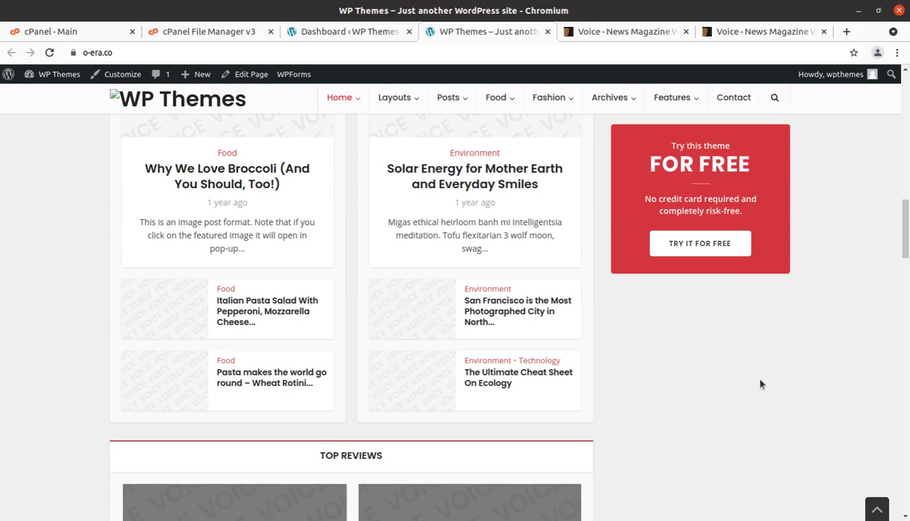
# Step: Review the Top Reviews and Latest Articles sections of the home page, then return to its header
pyautogui.scroll(-5, 699, 383)
pyautogui.scroll(-3, 699, 383)
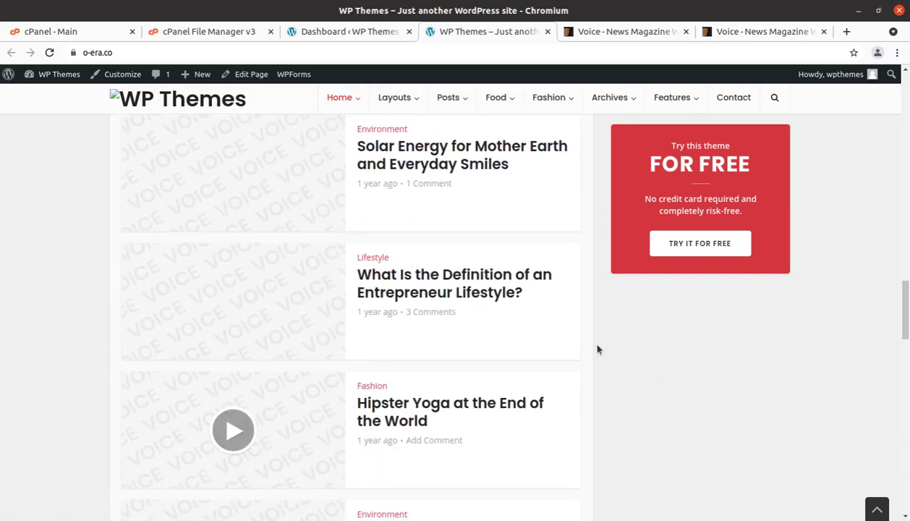
pyautogui.scroll(-5, 590, 350)
pyautogui.scroll(-2, 590, 351)
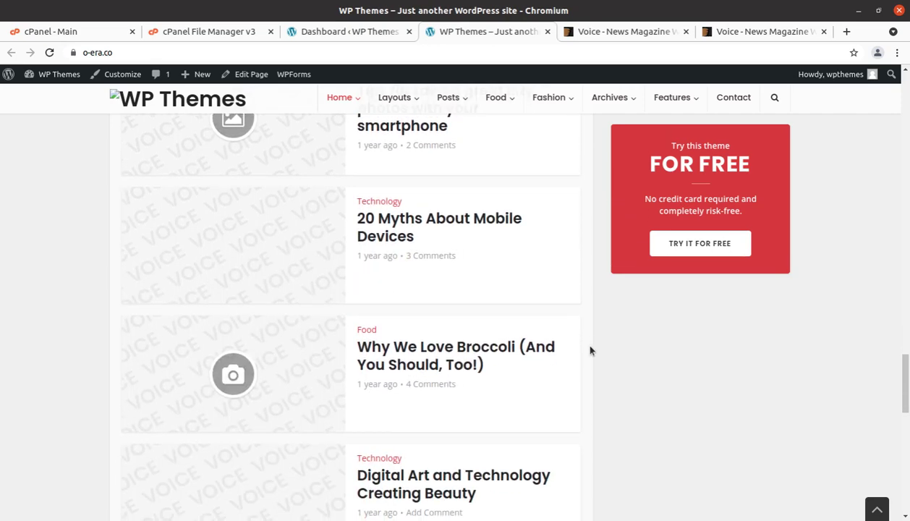
pyautogui.scroll(7, 604, 427)
pyautogui.scroll(12, 598, 392)
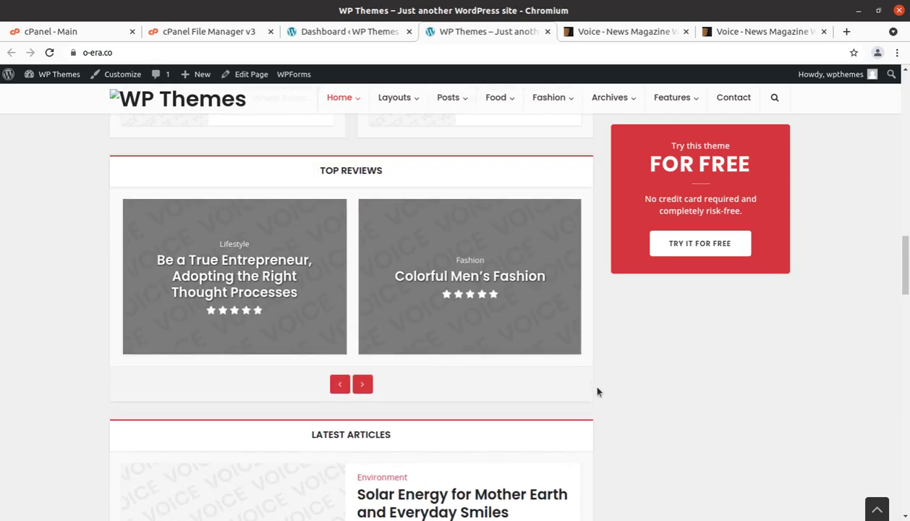
pyautogui.scroll(6, 598, 391)
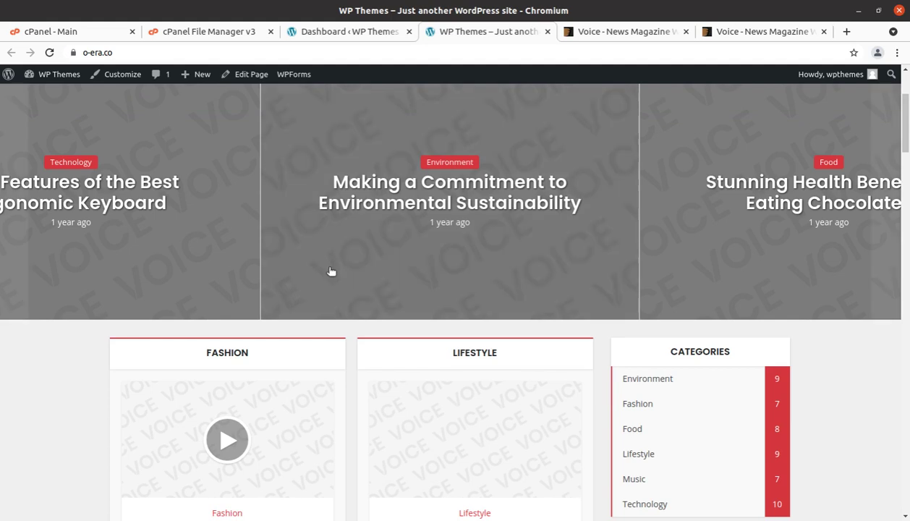
pyautogui.scroll(4, 376, 266)
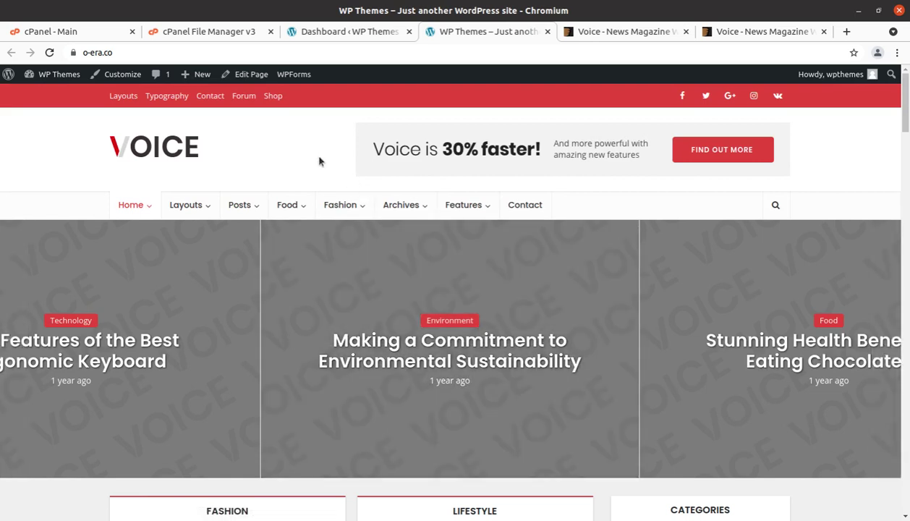